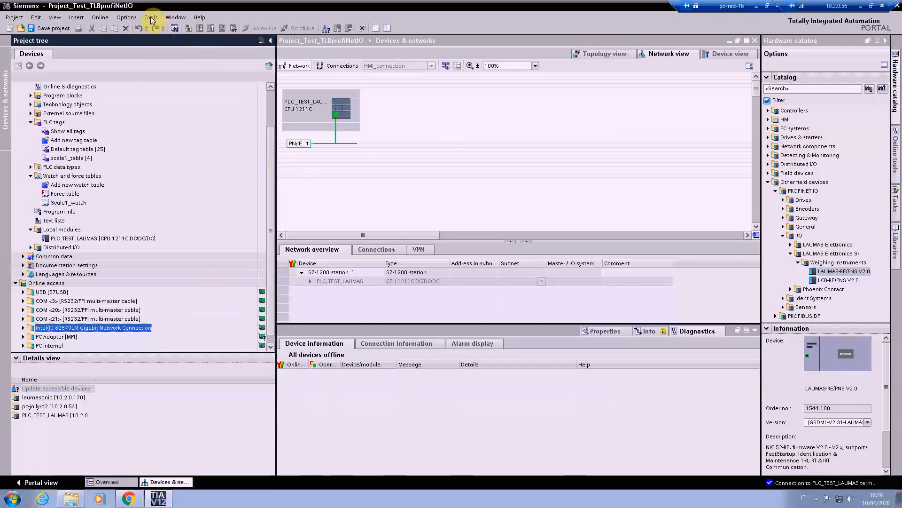
Step: Install the LAUMAS-REPNS general station description file from the desktop GSDML folder, saving the current project's changes
click(121, 19)
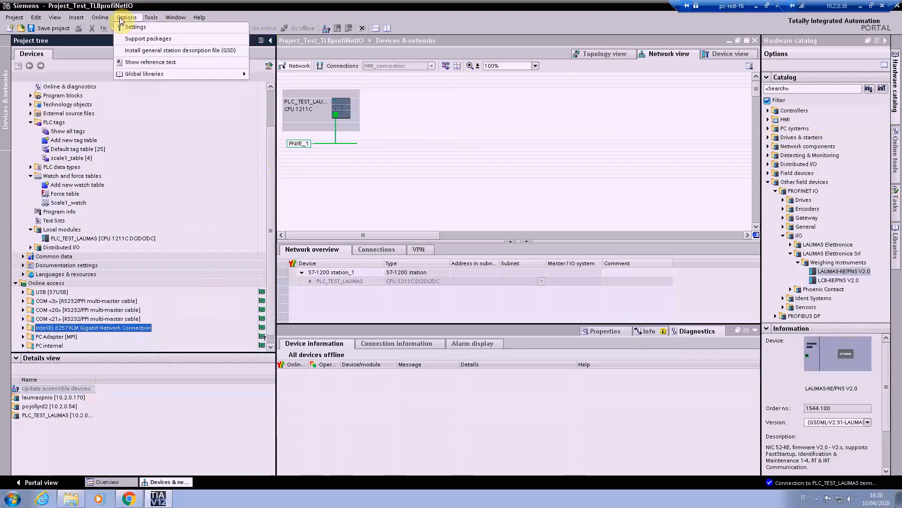
click(135, 50)
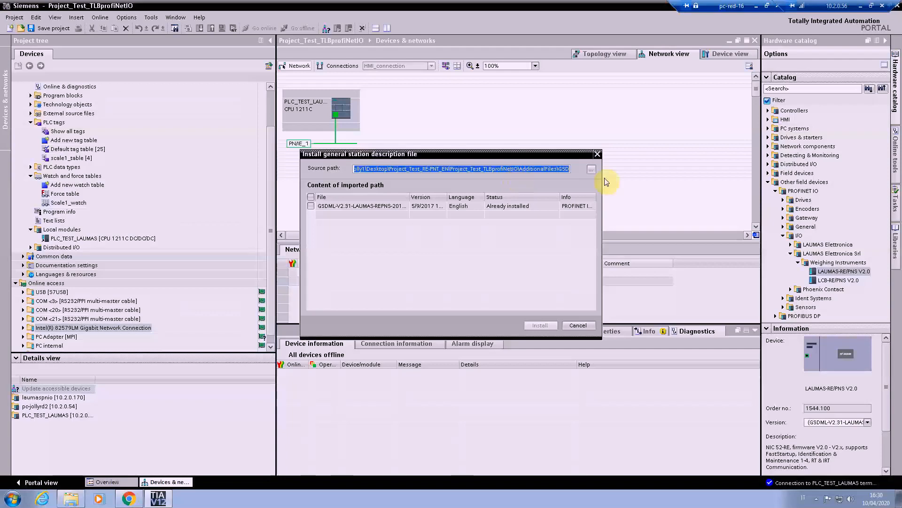
click(591, 170)
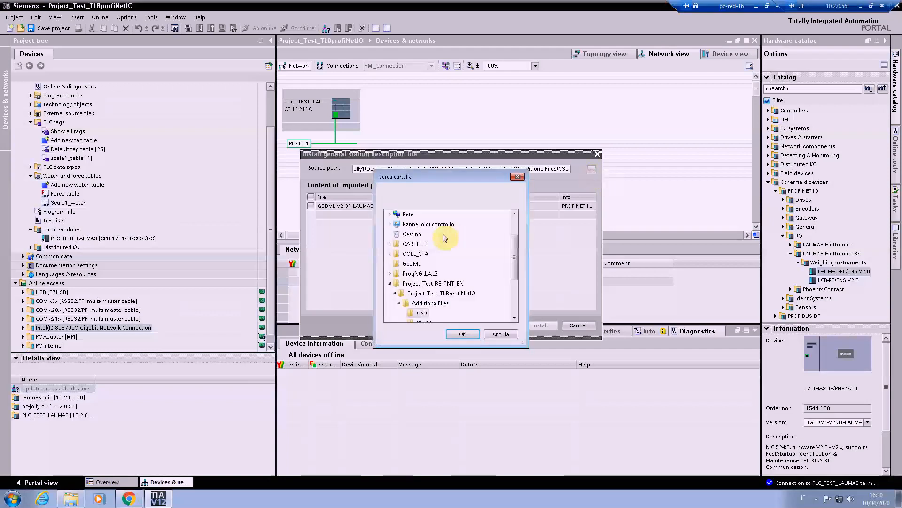
click(416, 266)
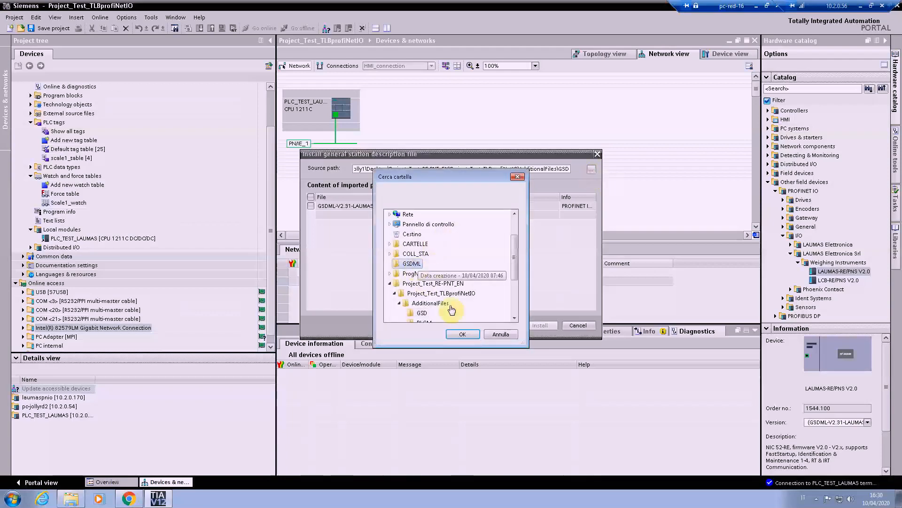
click(461, 334)
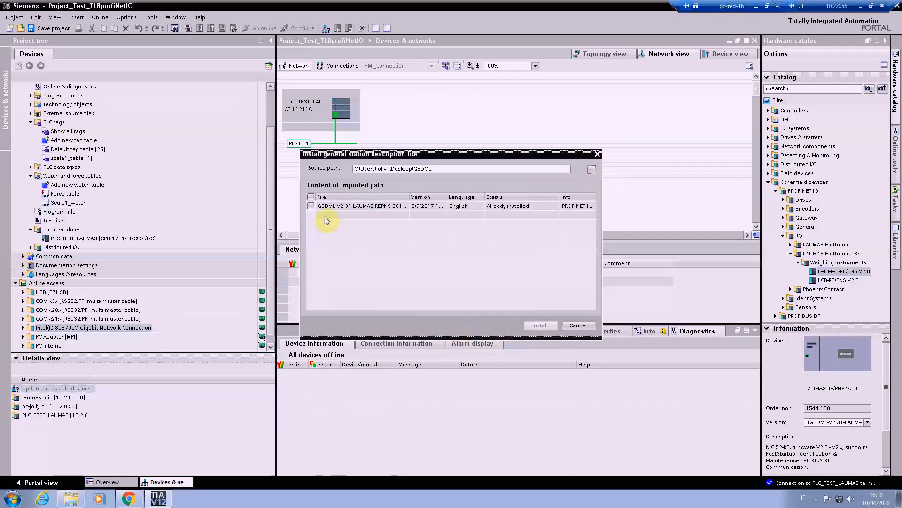
click(311, 206)
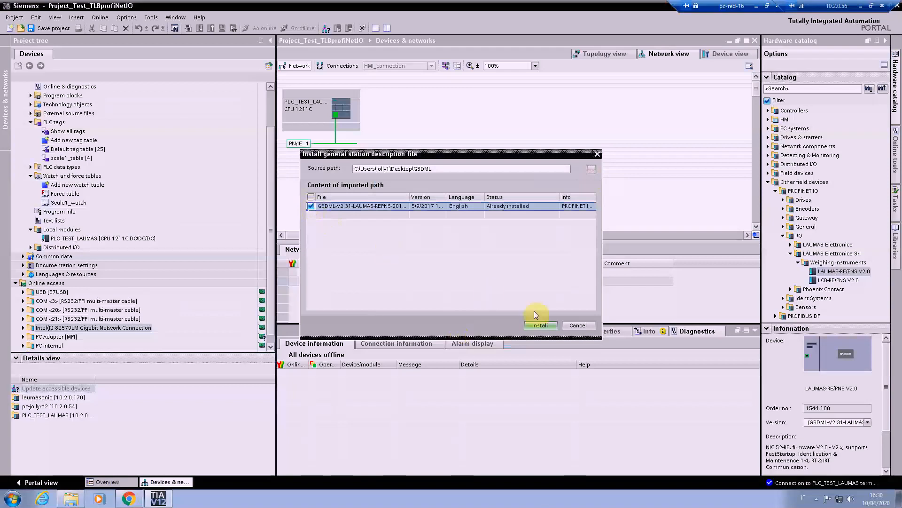
click(536, 326)
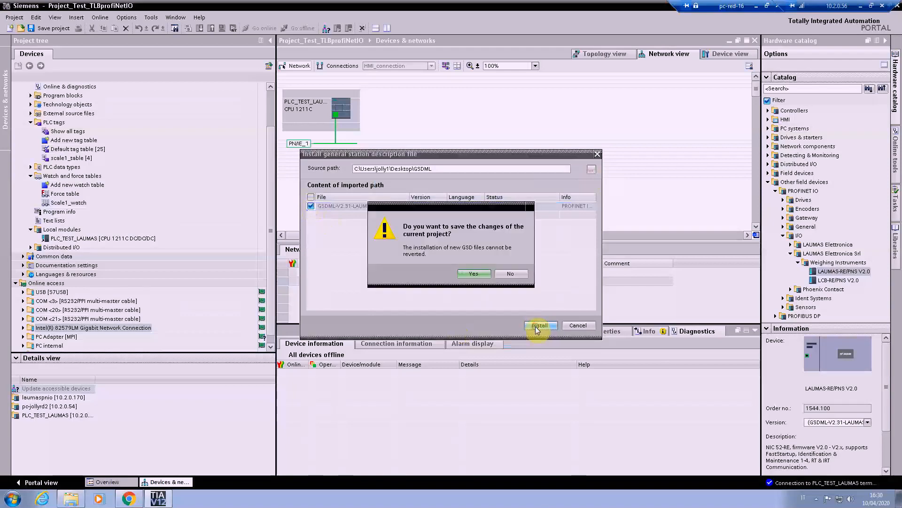
click(472, 275)
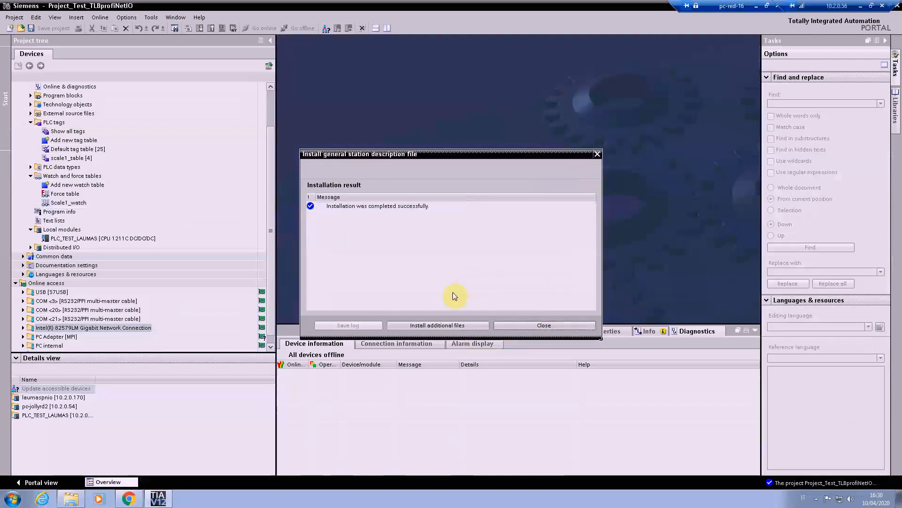
click(520, 324)
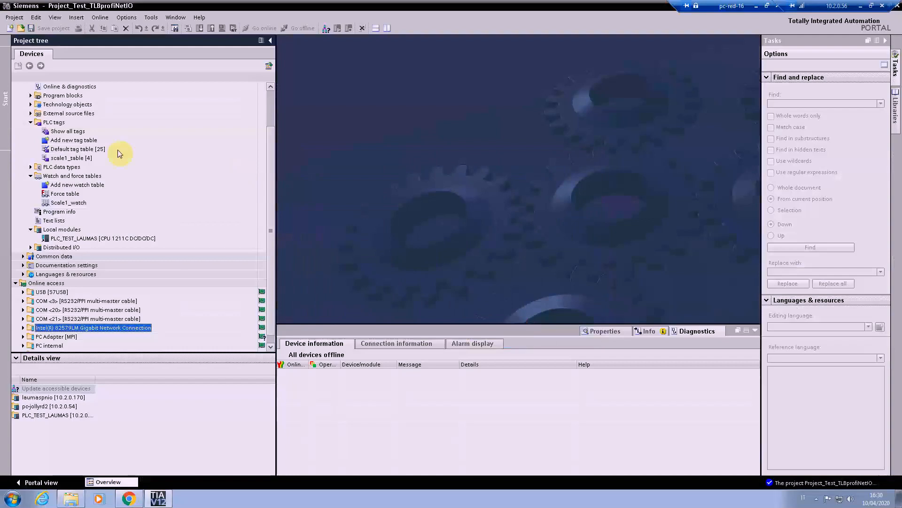
Step: In Devices & networks, add the LAUMAS-RE/PNS V2.0 weighing instrument from LAUMAS Elettronica Srl and connect it to the PLC's PROFINET port
click(272, 111)
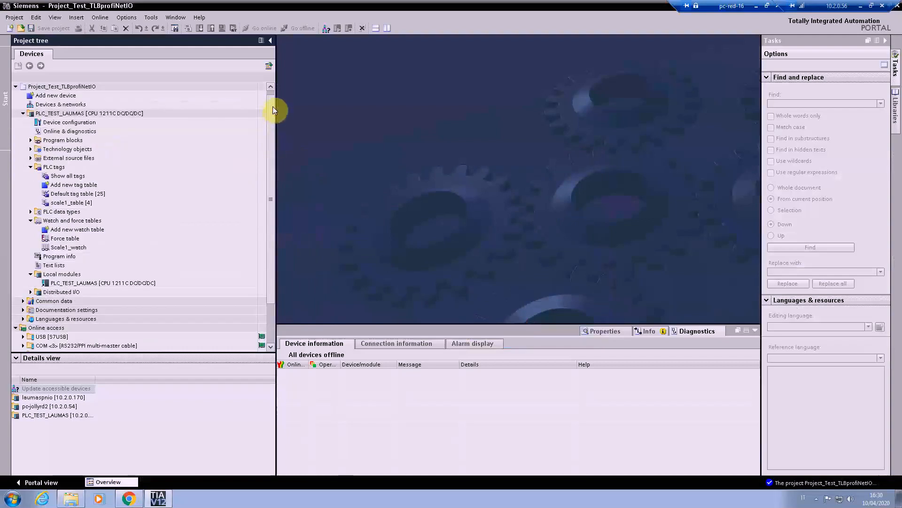
double_click(47, 105)
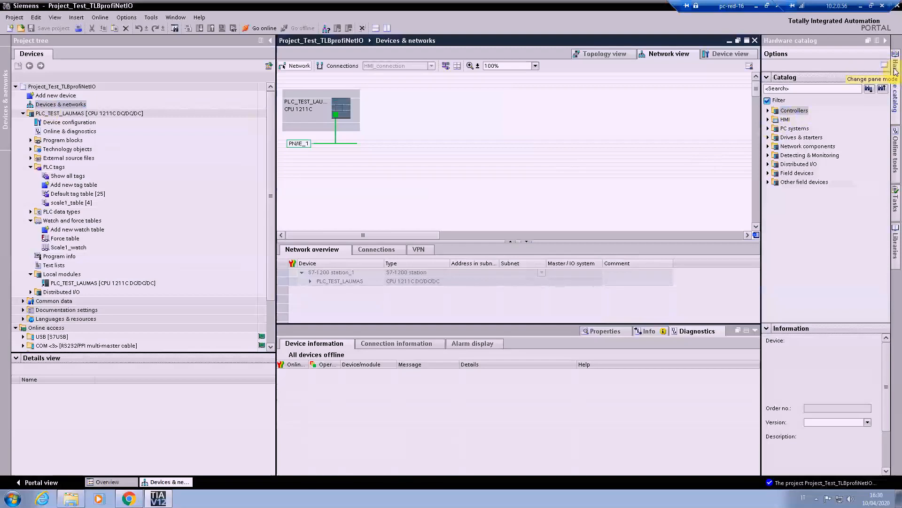
click(768, 182)
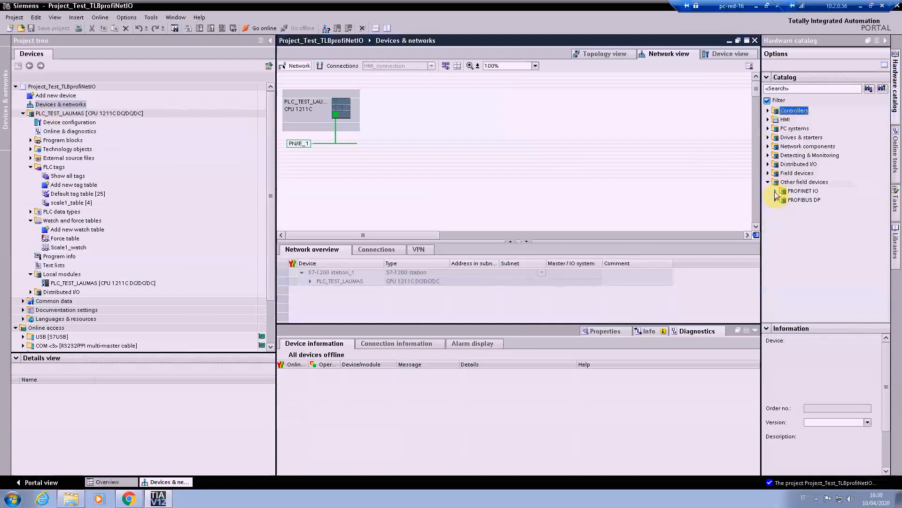
click(775, 191)
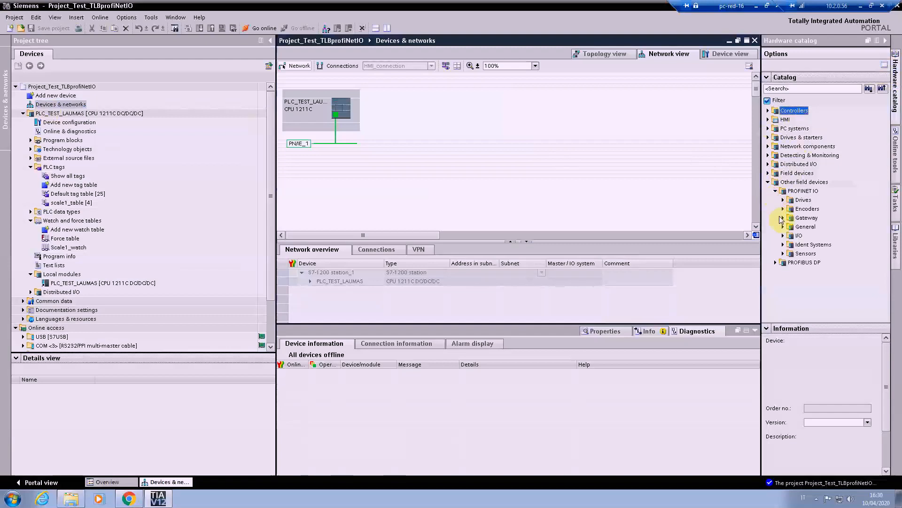
click(784, 235)
click(791, 253)
click(798, 262)
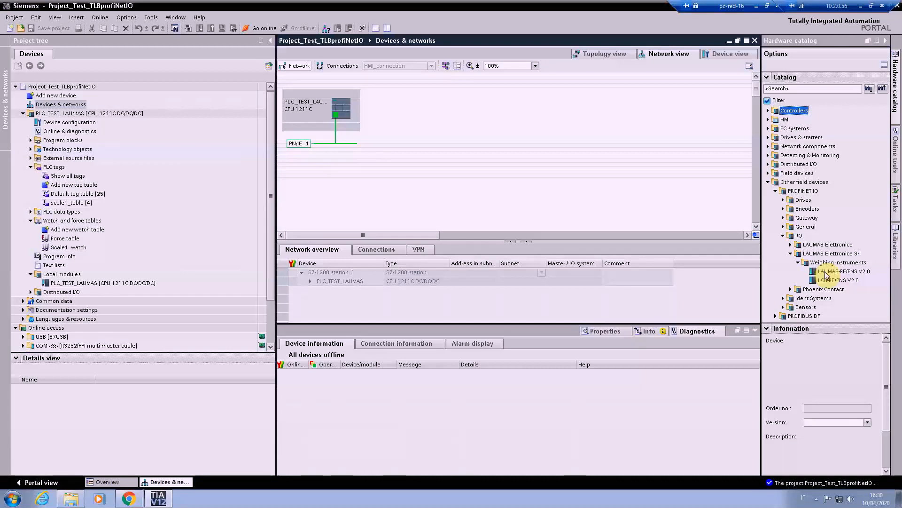
click(853, 272)
drag(853, 273, 489, 100)
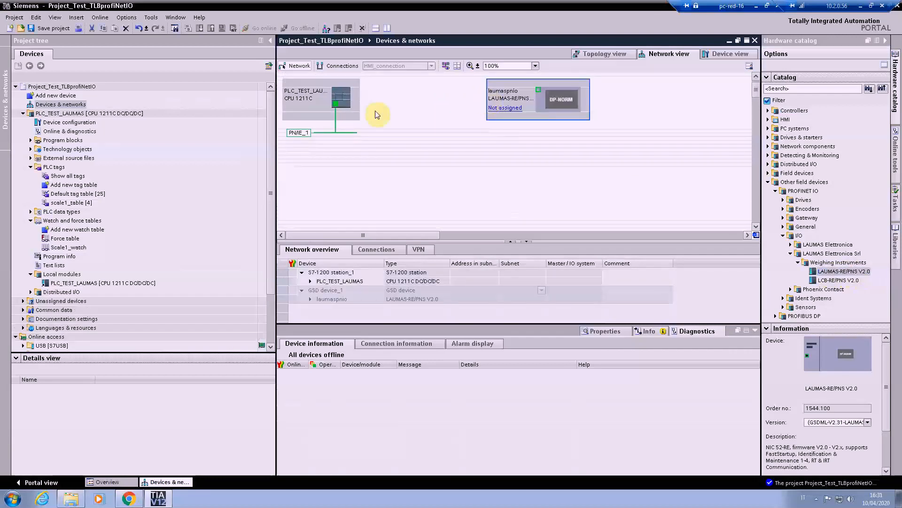
drag(333, 105, 540, 91)
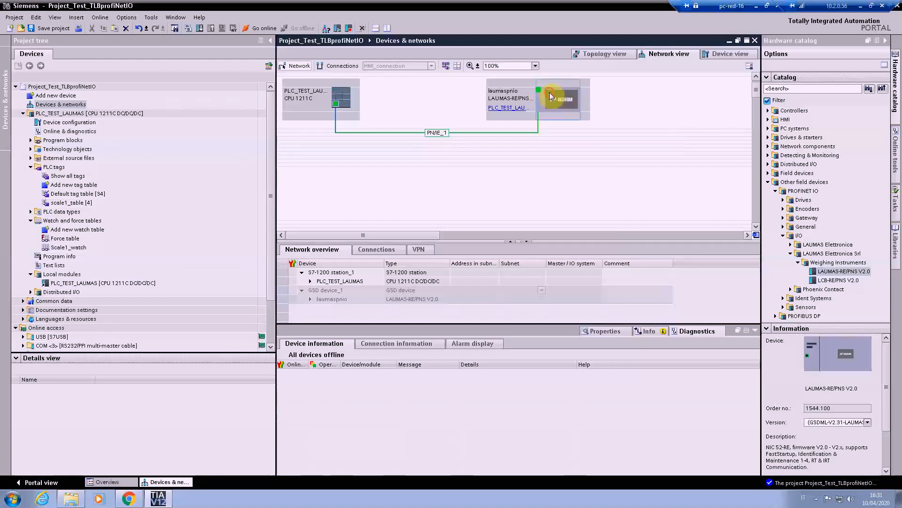
Step: Set the IP address of the LAUMAS-RE/PNS device to 10.2.0.170
click(549, 92)
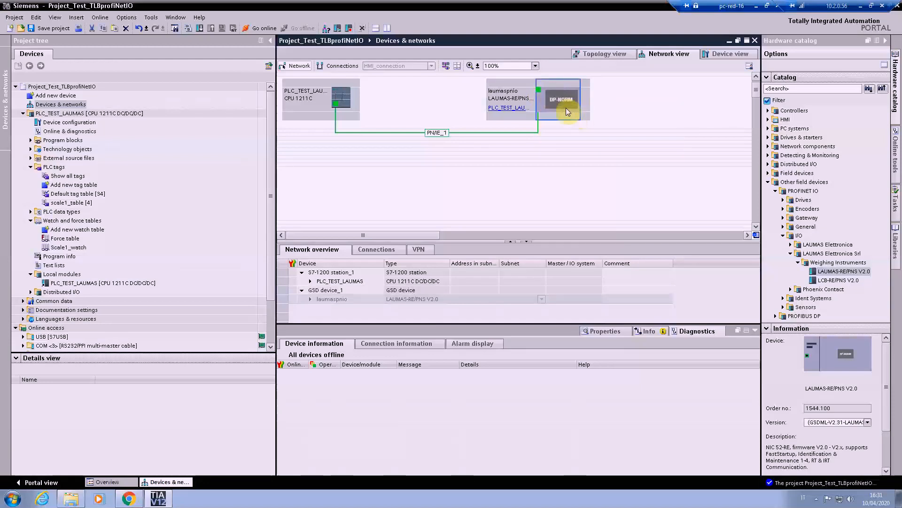
click(597, 331)
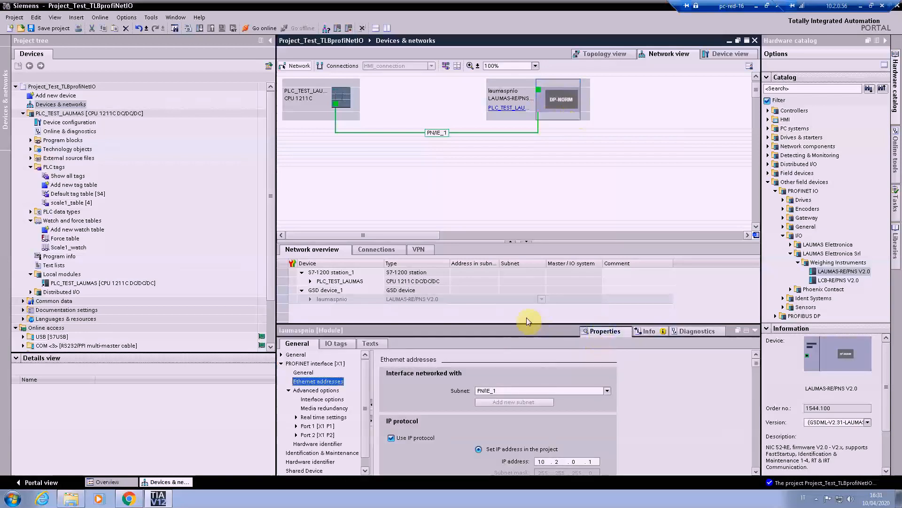
click(758, 472)
click(757, 472)
click(758, 471)
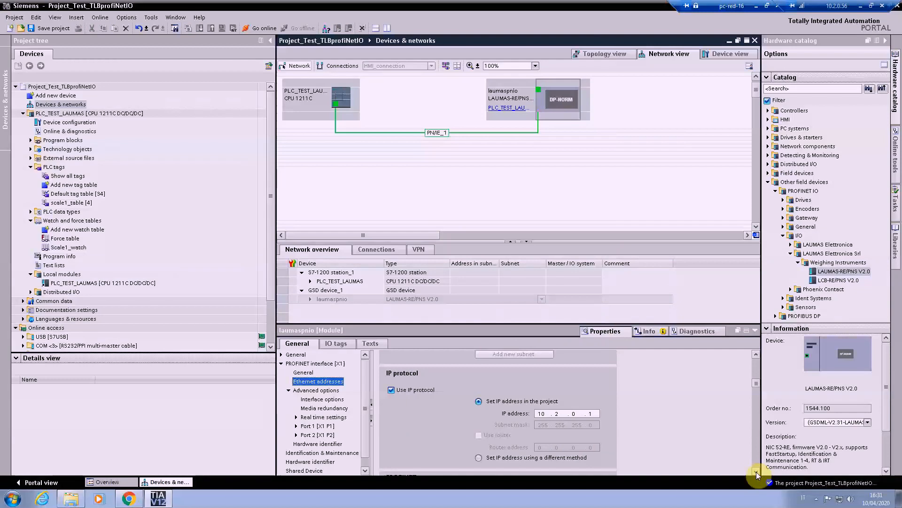
click(756, 471)
click(591, 377)
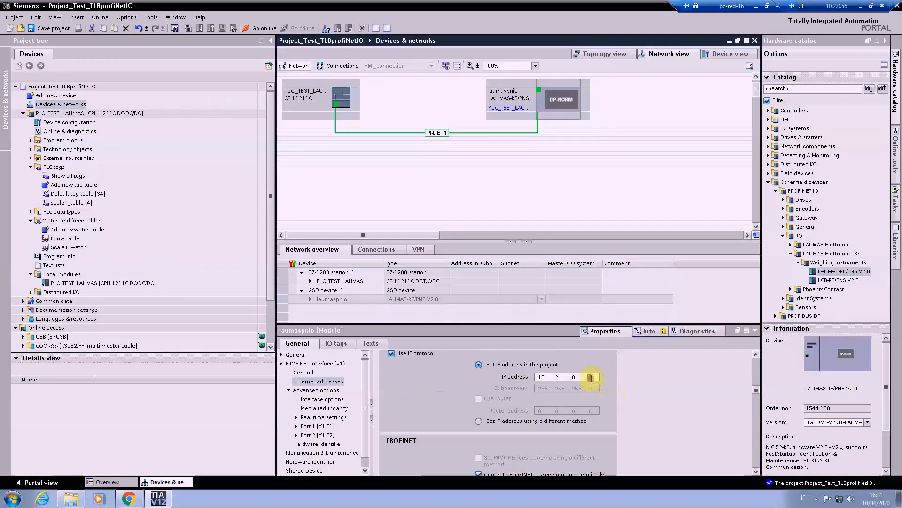
text(170)
Step: Disable automatic PROFINET device name generation, name the device scale1, and save the project
click(756, 471)
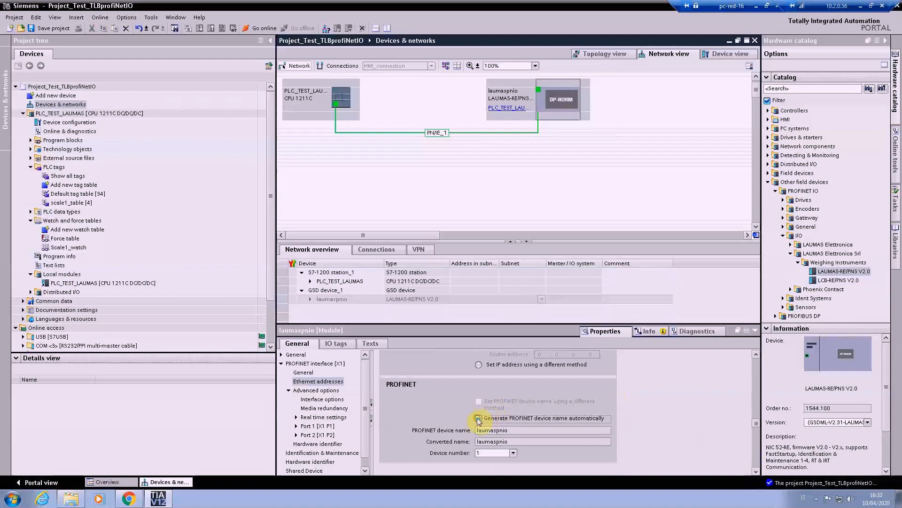
click(478, 417)
click(512, 429)
drag(511, 430, 426, 429)
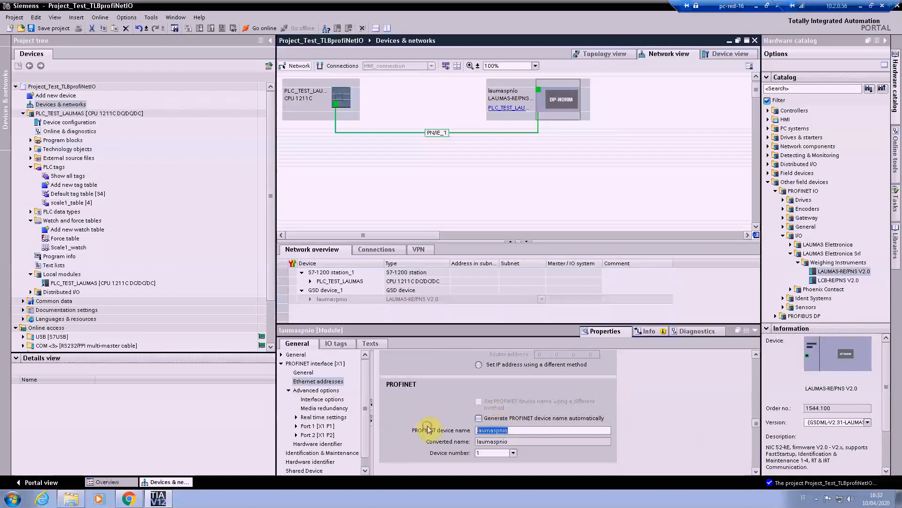
text(scale1)
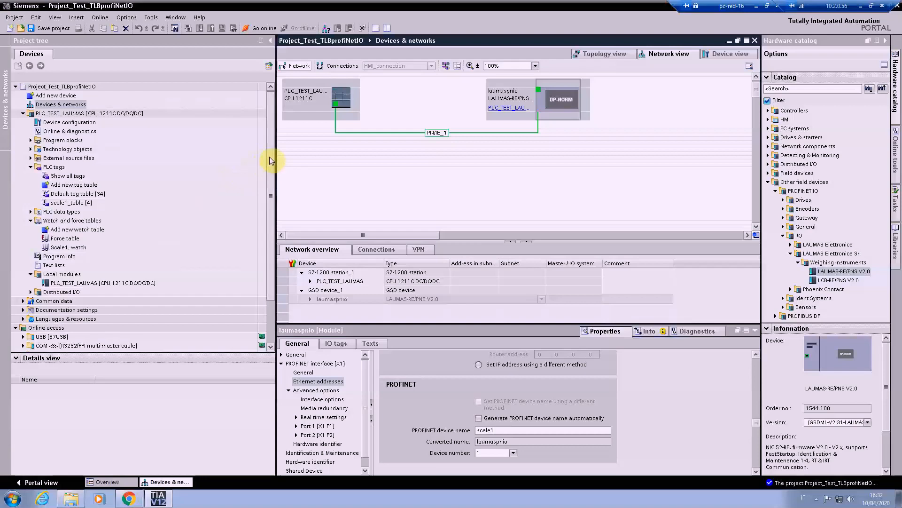
click(53, 29)
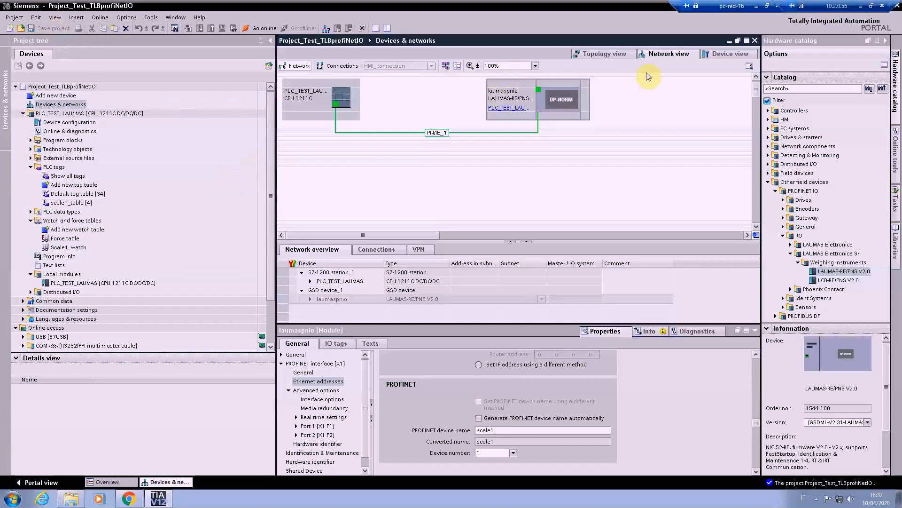
Step: Open the weighing instrument's device view and examine its 8-byte output, 16-byte input and 2-byte input modules with their addresses
double_click(543, 85)
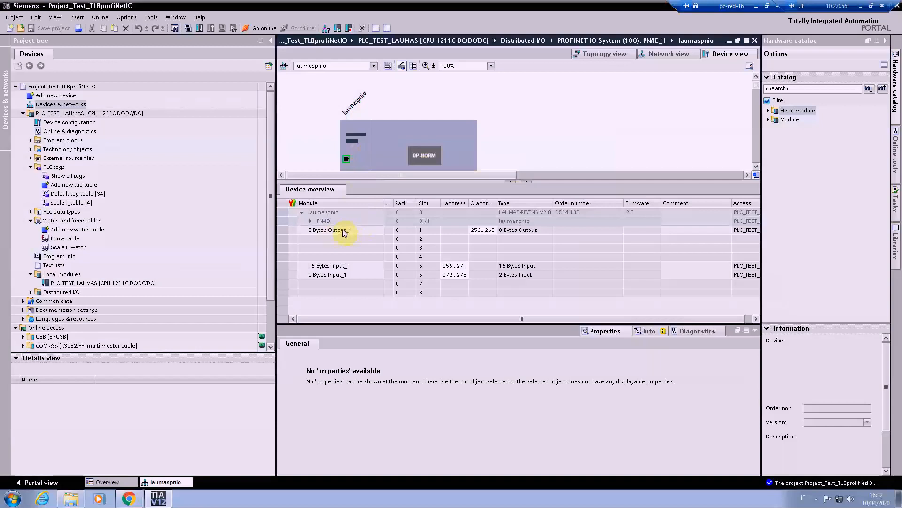
click(315, 233)
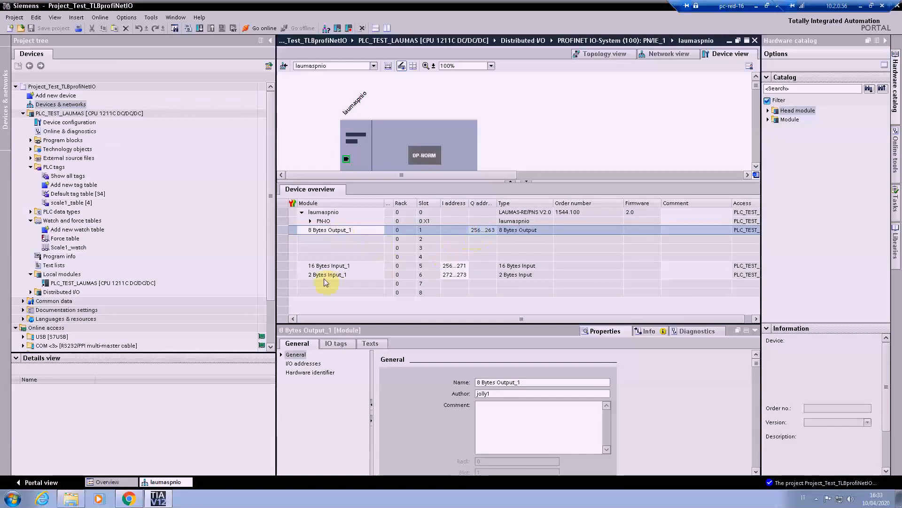
click(304, 267)
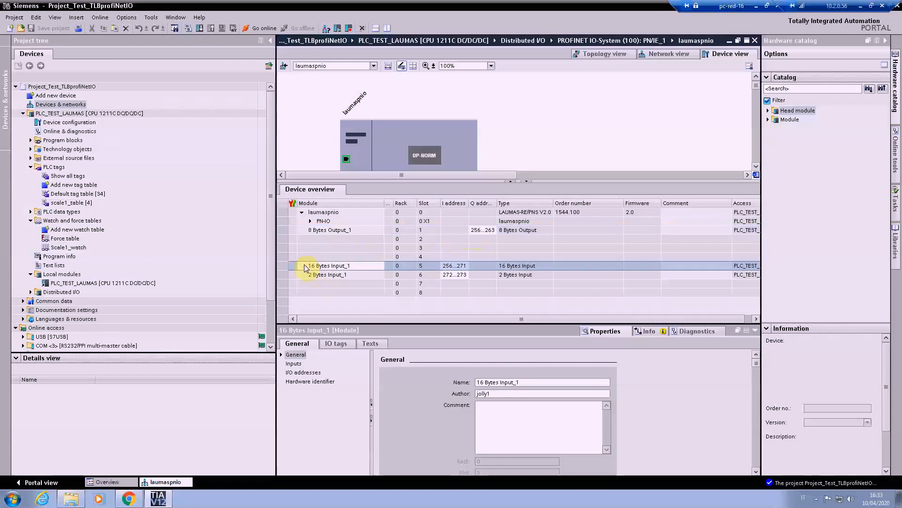
key(shift+Down)
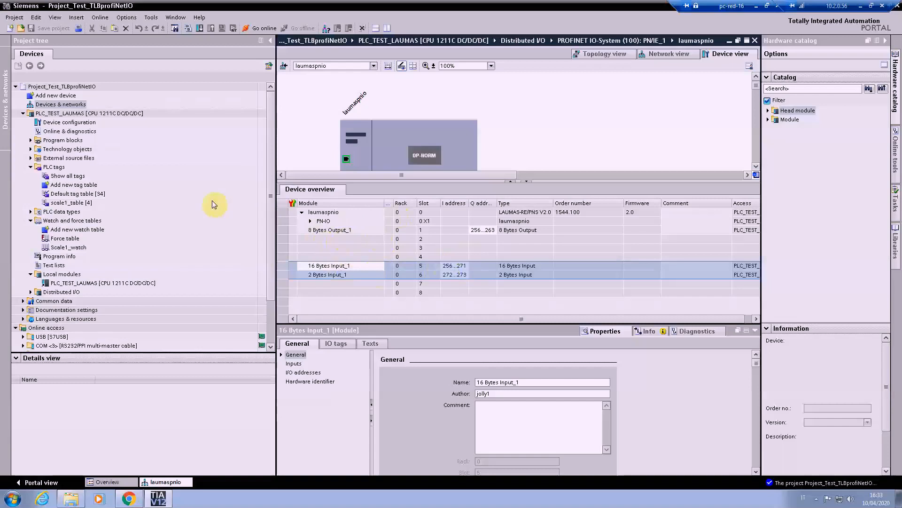
Step: Delete the scale1_table tag table from the PLC tags
click(61, 205)
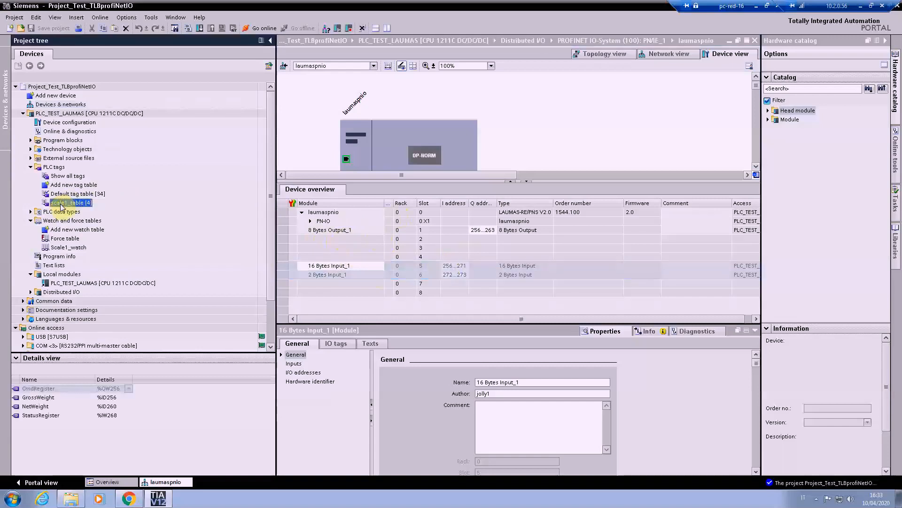
key(Delete)
key(Return)
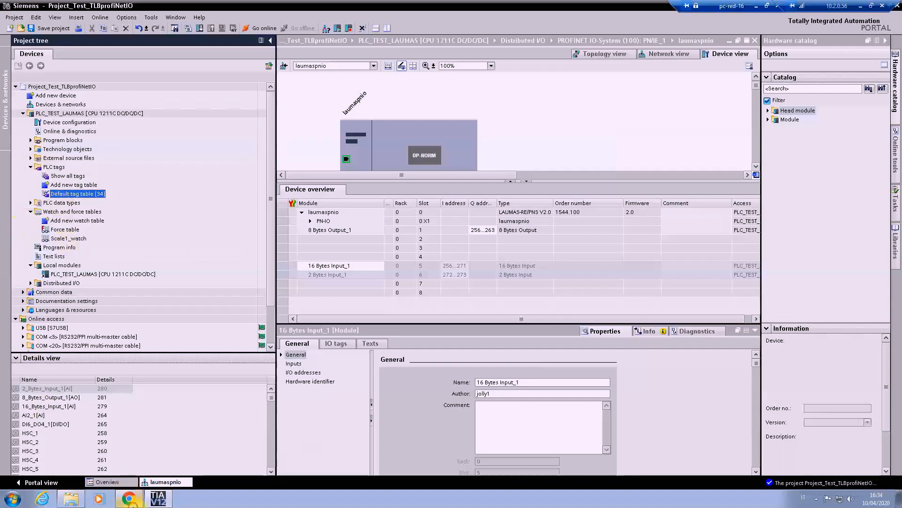
Step: Switch to the TLB protocols manual in Chrome and look up the exchanged data registers and addresses in the PROFINET-IO section
click(130, 502)
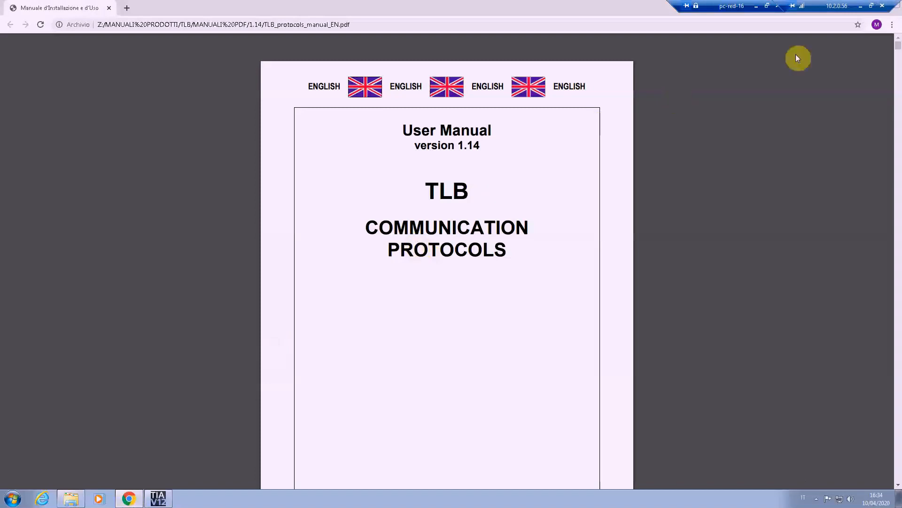
click(872, 48)
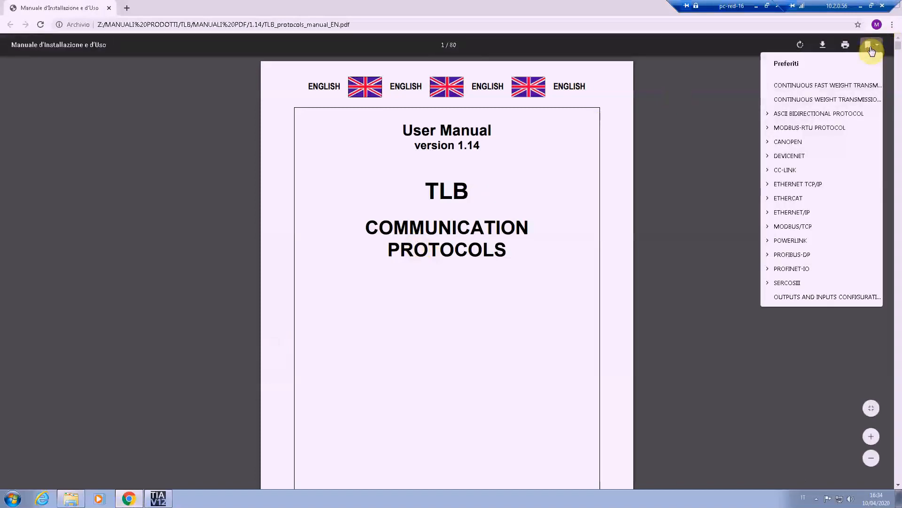
click(783, 270)
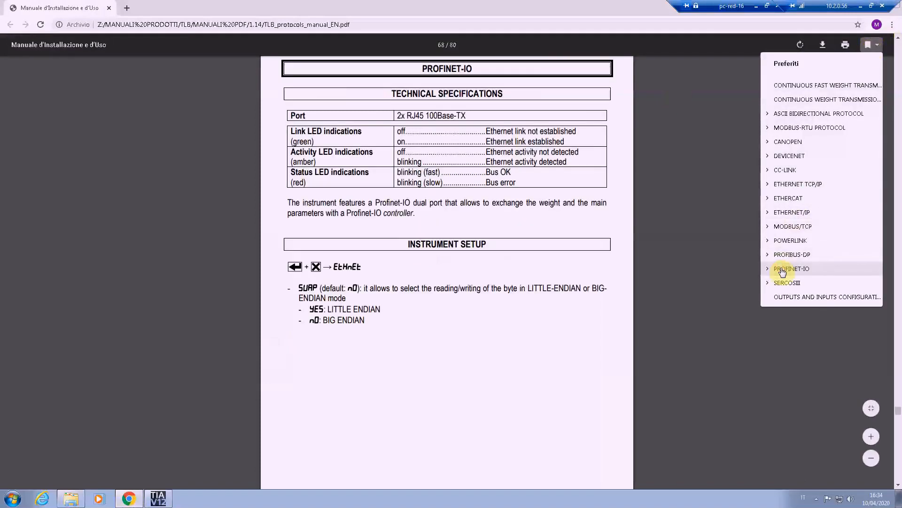
click(373, 339)
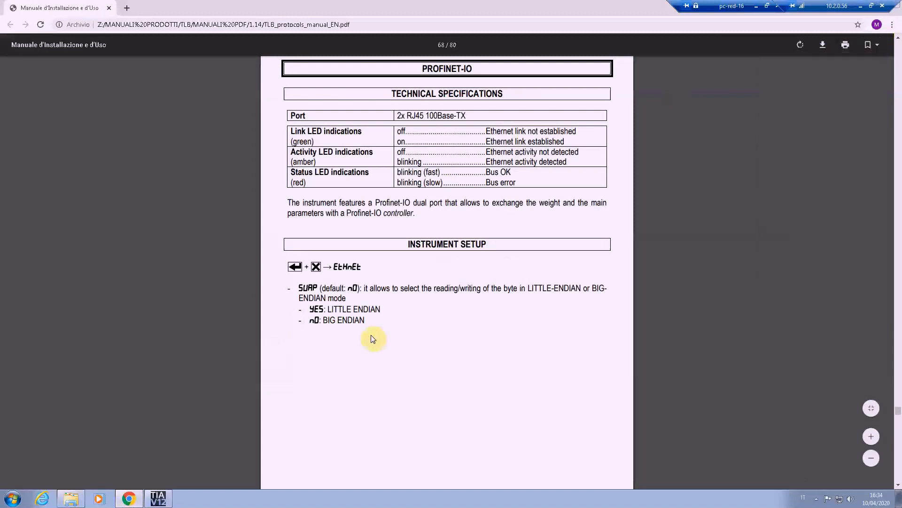
scroll(372, 339, down, 2)
scroll(372, 338, down, 9)
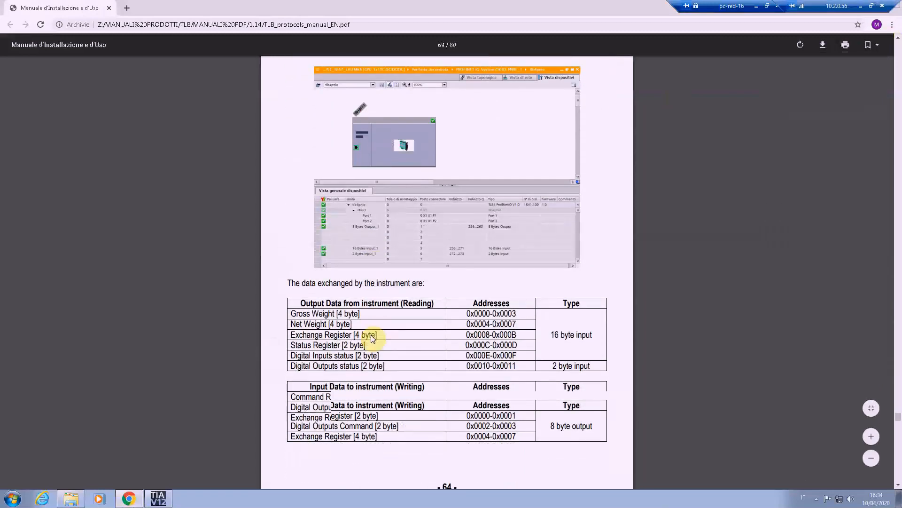
Step: Examine the manual's tables of data read from and written to the instrument, including the Gross Weight and Net Weight sizes
scroll(373, 339, down, 1)
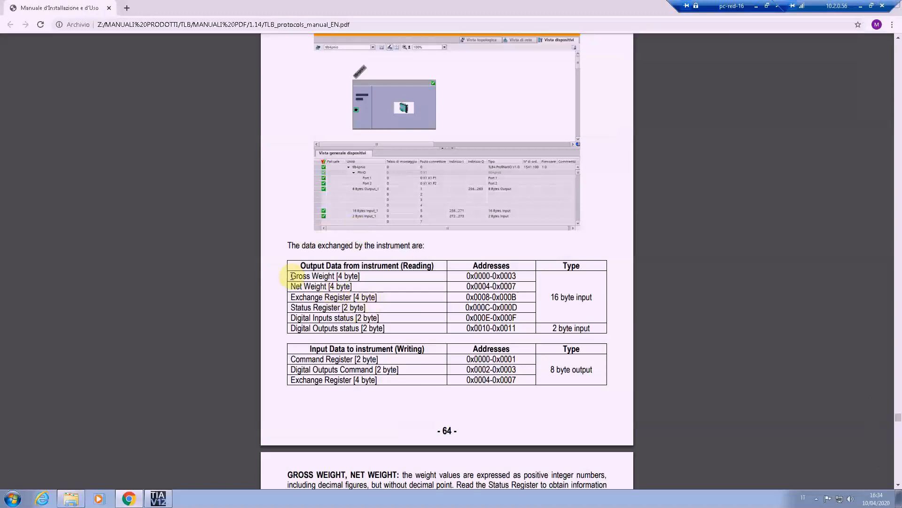
drag(303, 267, 399, 328)
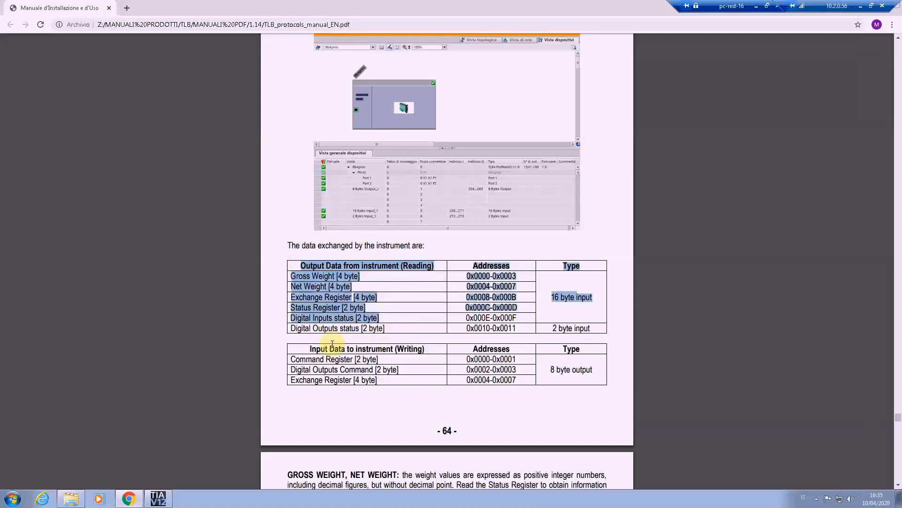
mouse_move(307, 348)
mouse_down()
mouse_move(572, 370)
mouse_move(302, 347)
mouse_move(299, 360)
mouse_up()
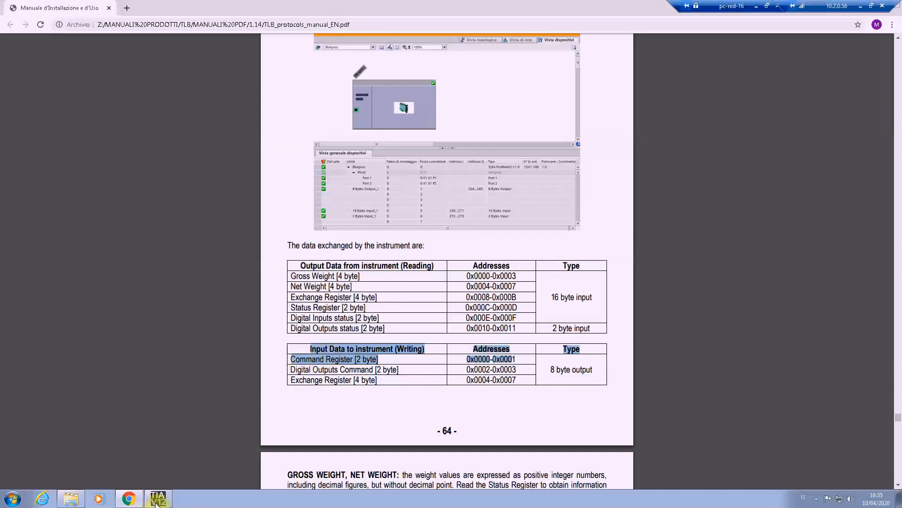
mouse_move(156, 502)
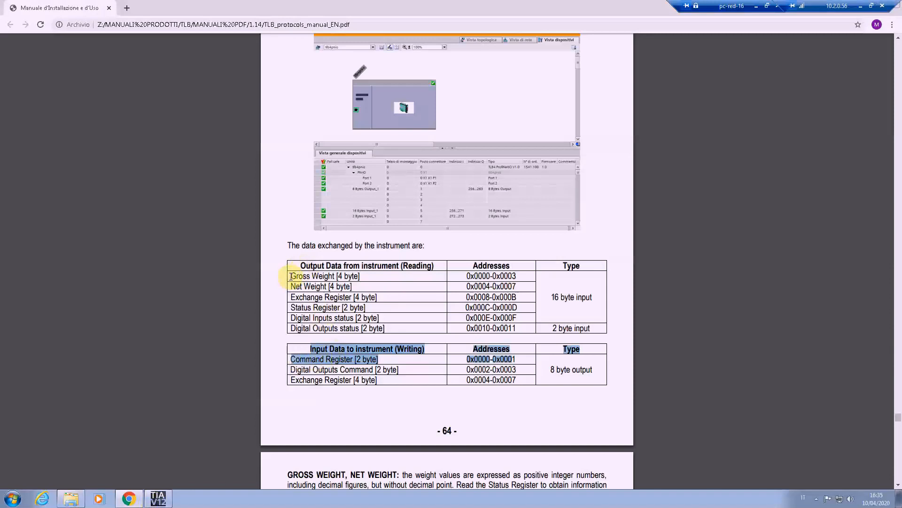
drag(291, 276, 390, 277)
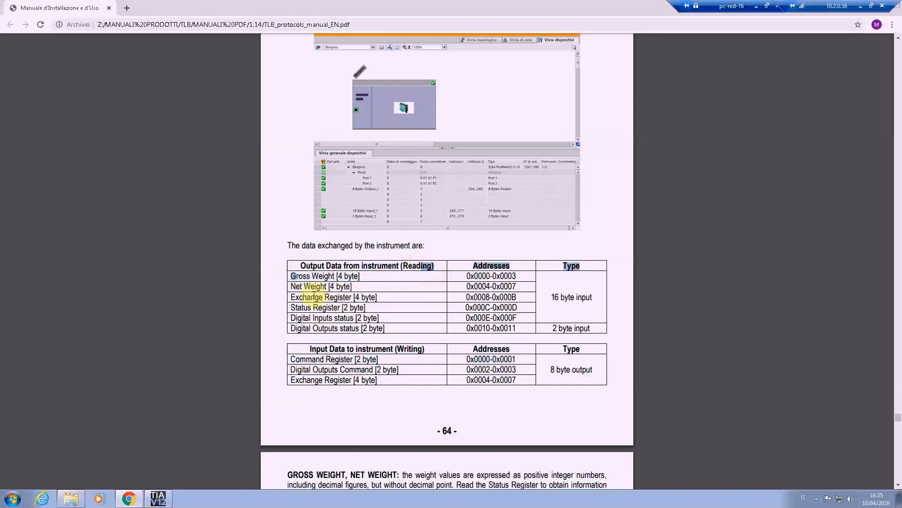
click(290, 287)
drag(329, 287, 356, 288)
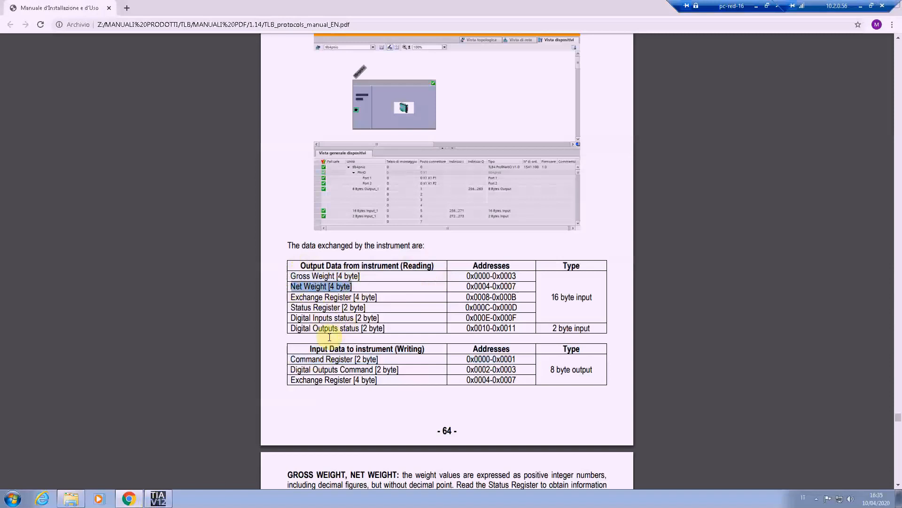
Step: Switch to TIA Portal and add a new PLC tag table named scale1_table
click(157, 498)
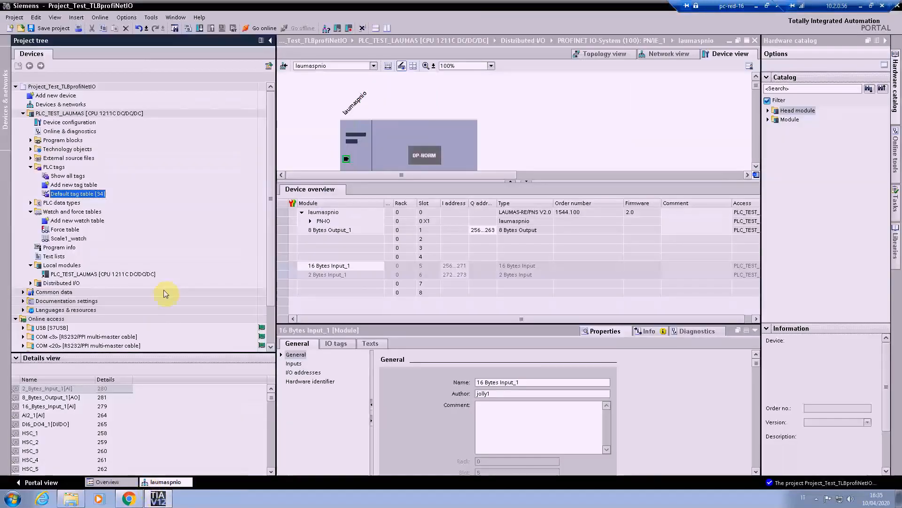
double_click(57, 185)
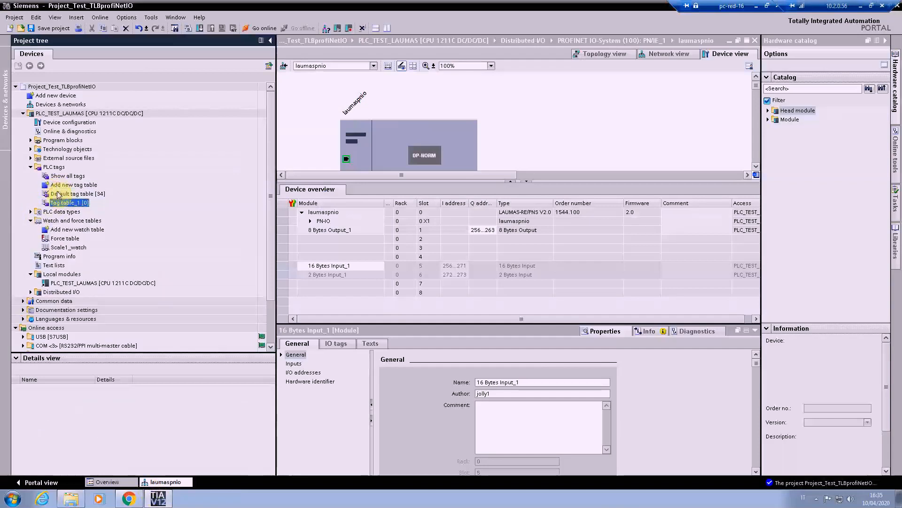
right_click(60, 204)
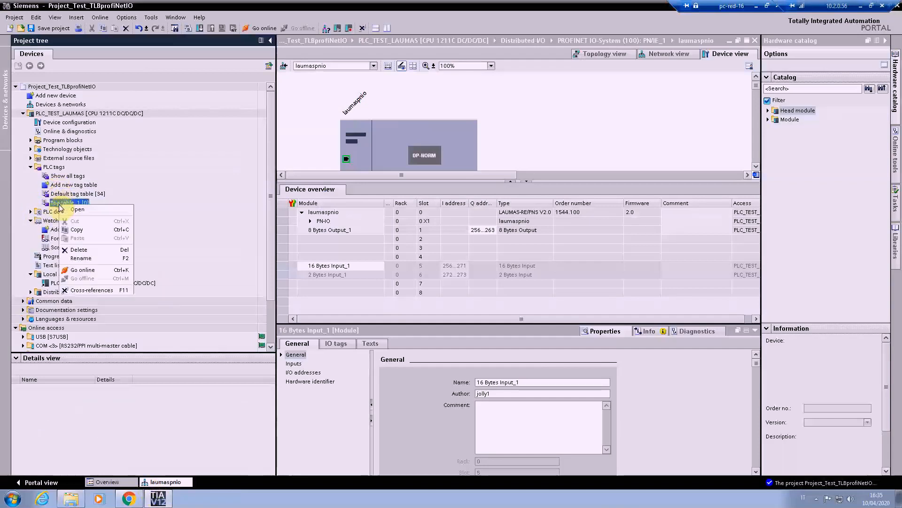
click(85, 258)
text(sca)
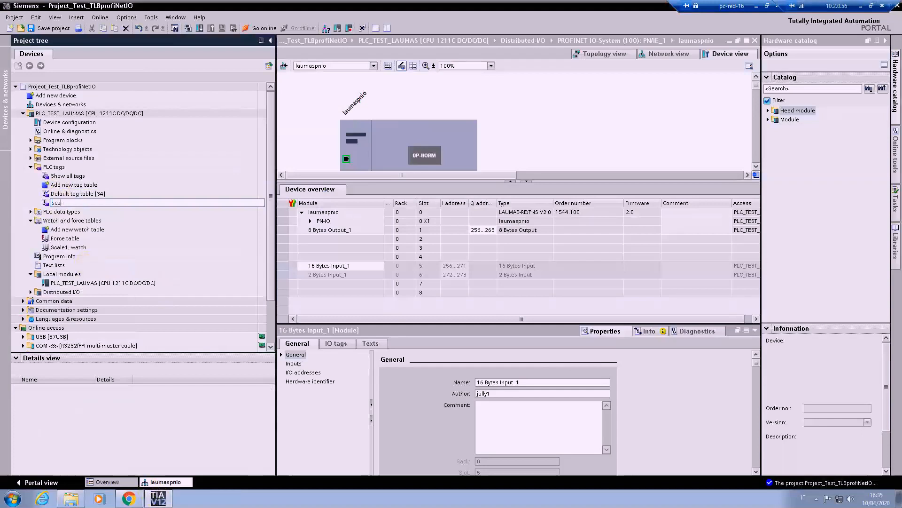
text(se1_table)
key(Return)
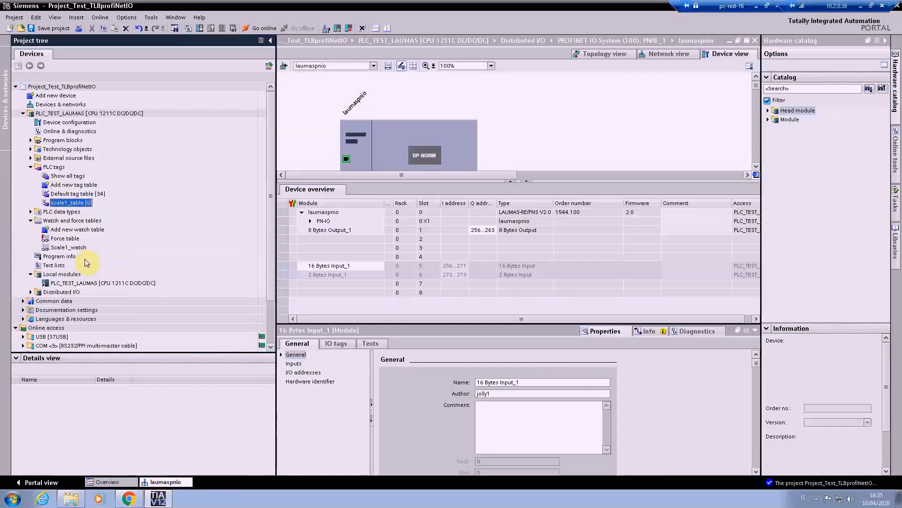
Step: Open scale1_table and add a tag named GrossWeight
double_click(70, 203)
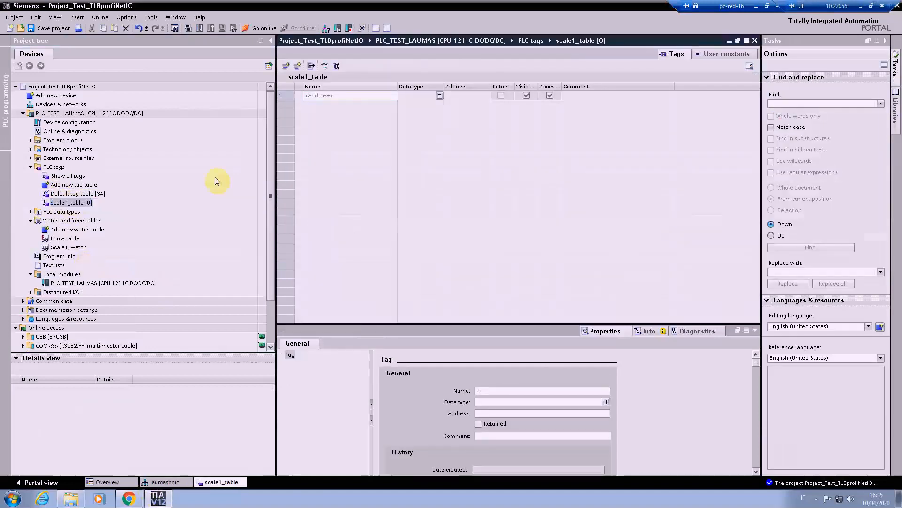
click(319, 95)
text(GrossWeight)
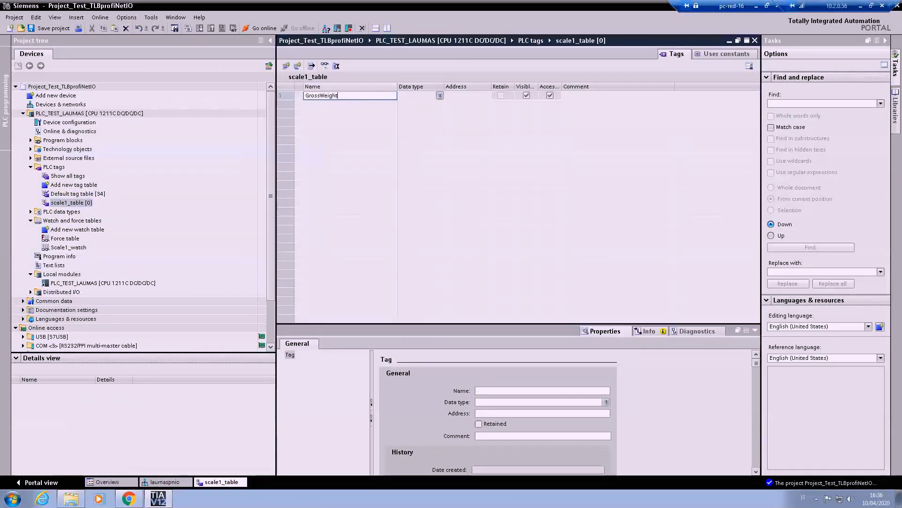
click(440, 98)
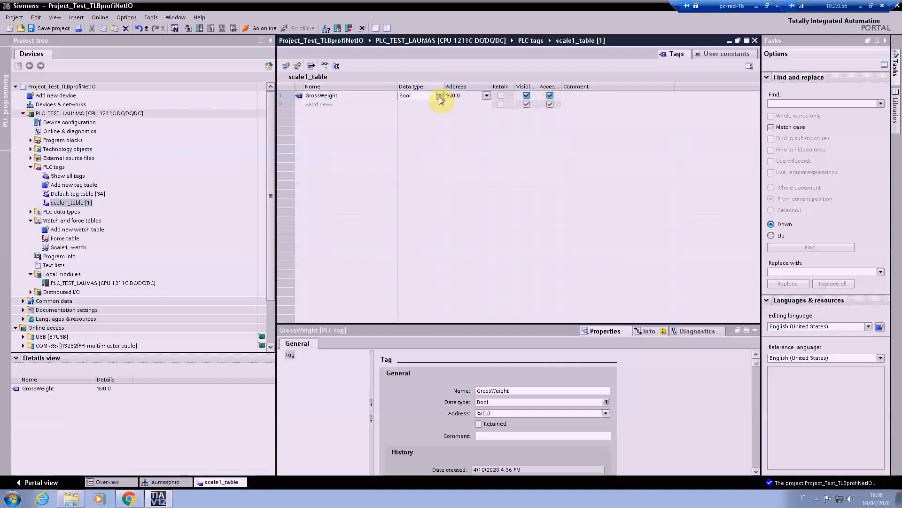
Step: Switch to the manual in Chrome and check the byte sizes of the Gross Weight and Net Weight registers
click(129, 498)
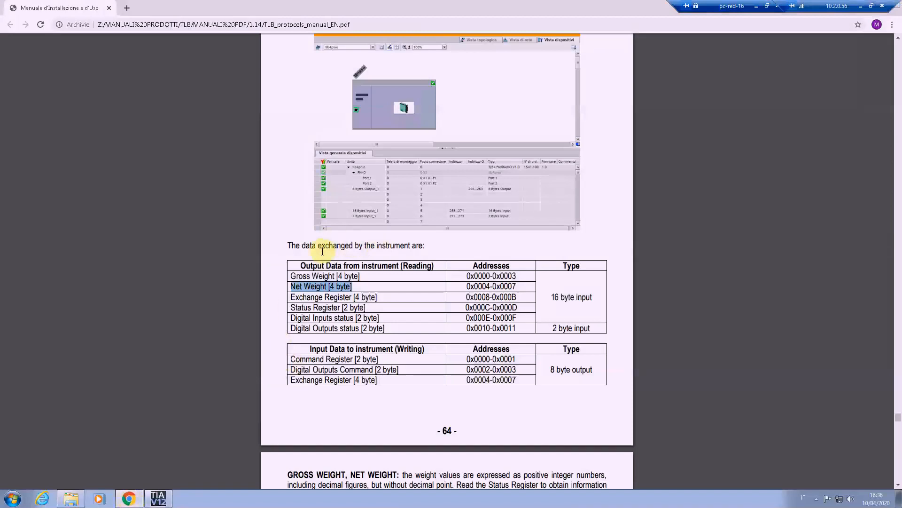
drag(289, 276, 361, 276)
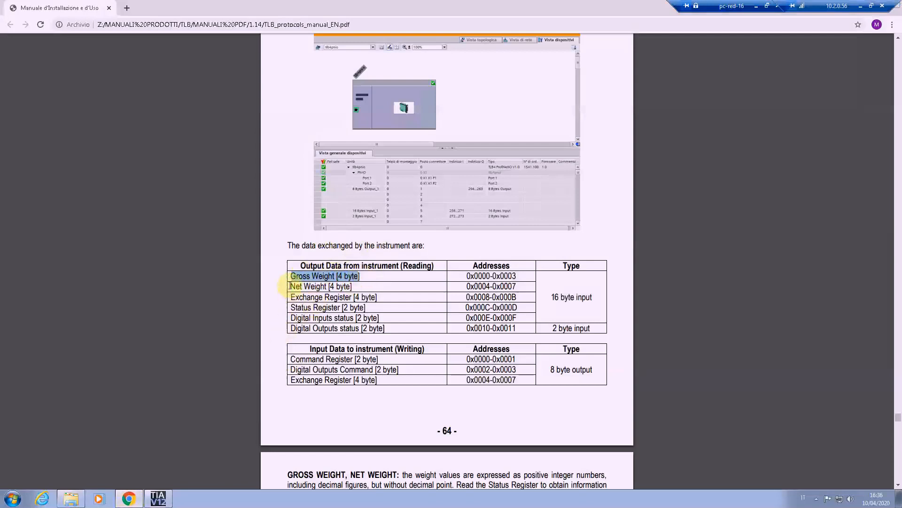
drag(290, 277, 343, 276)
drag(290, 287, 352, 284)
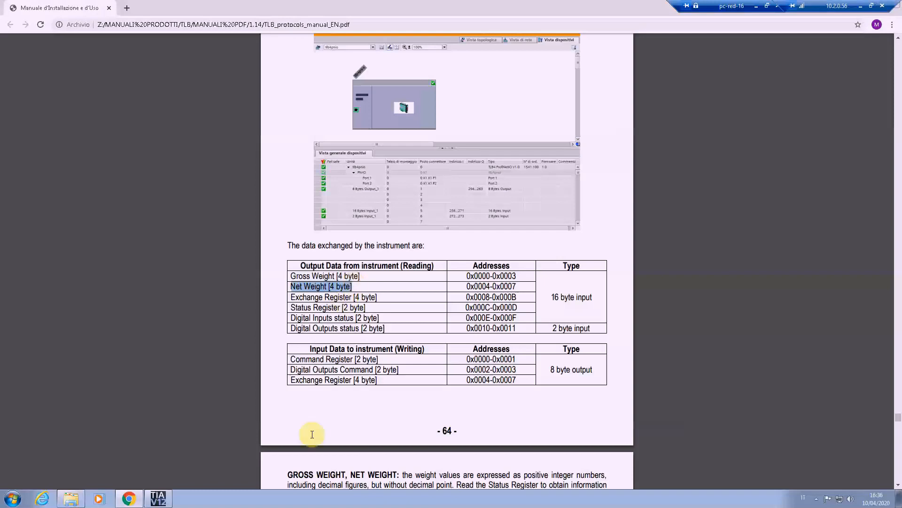
mouse_move(157, 501)
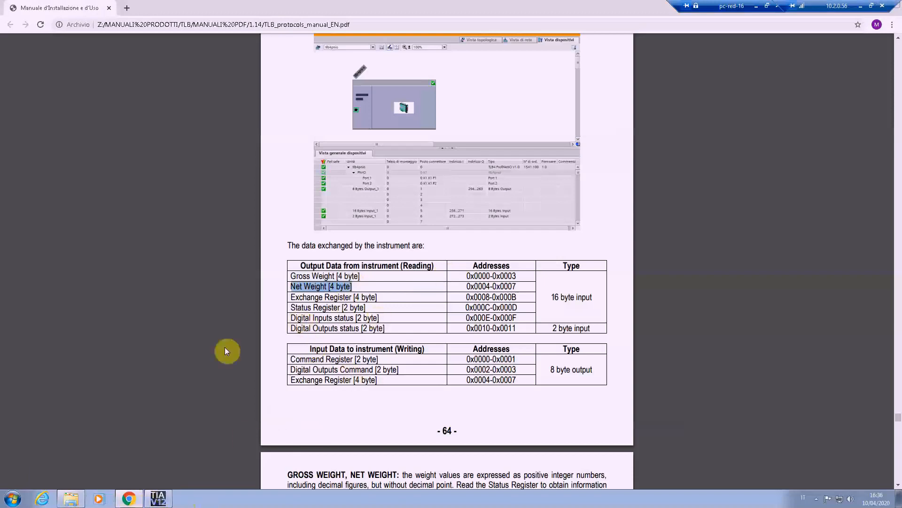
Step: Return to TIA Portal and set the GrossWeight tag's data type to UDInt and its input address to 256
click(158, 498)
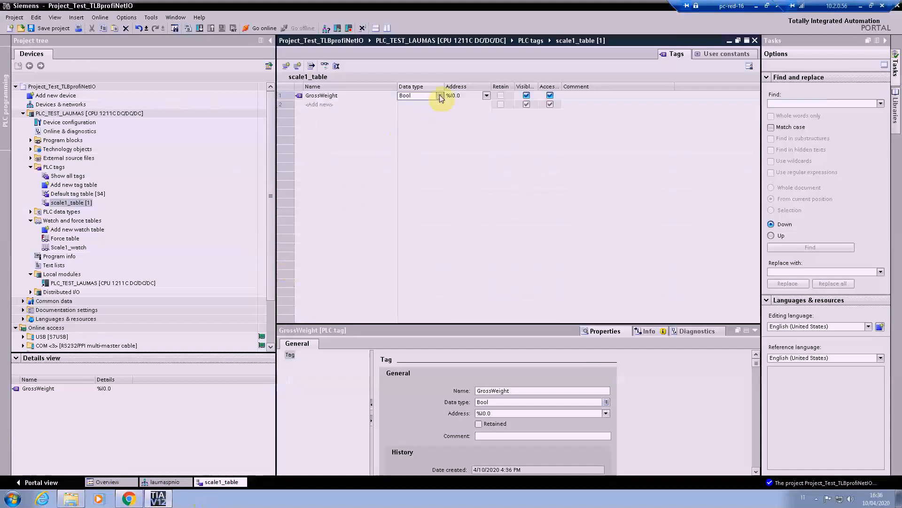
click(440, 96)
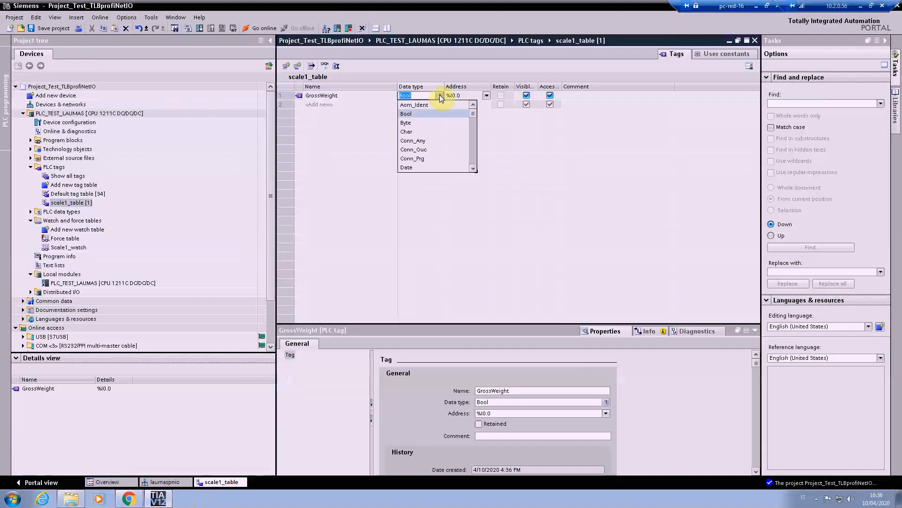
drag(472, 115, 467, 185)
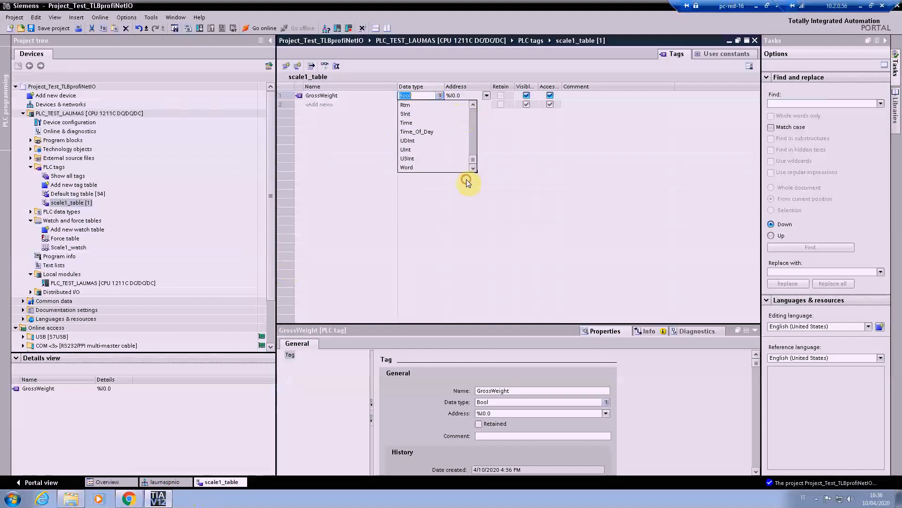
click(413, 142)
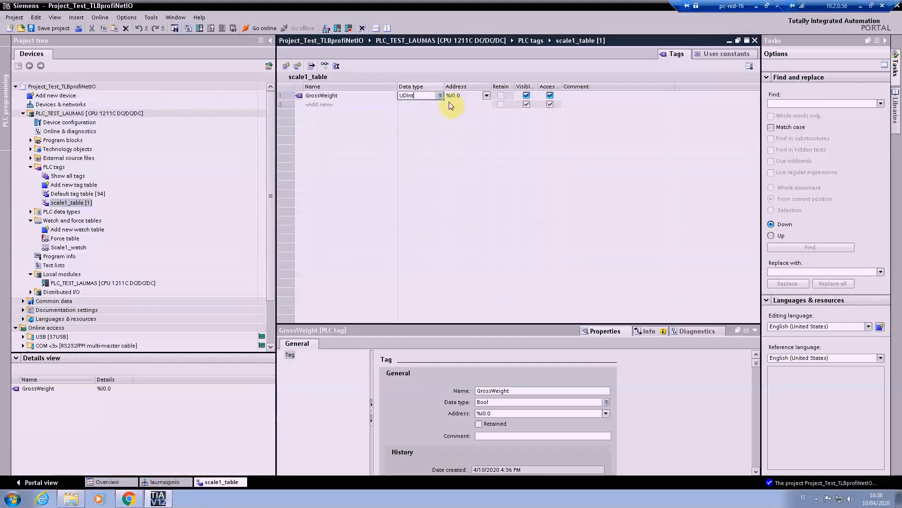
click(486, 96)
click(486, 97)
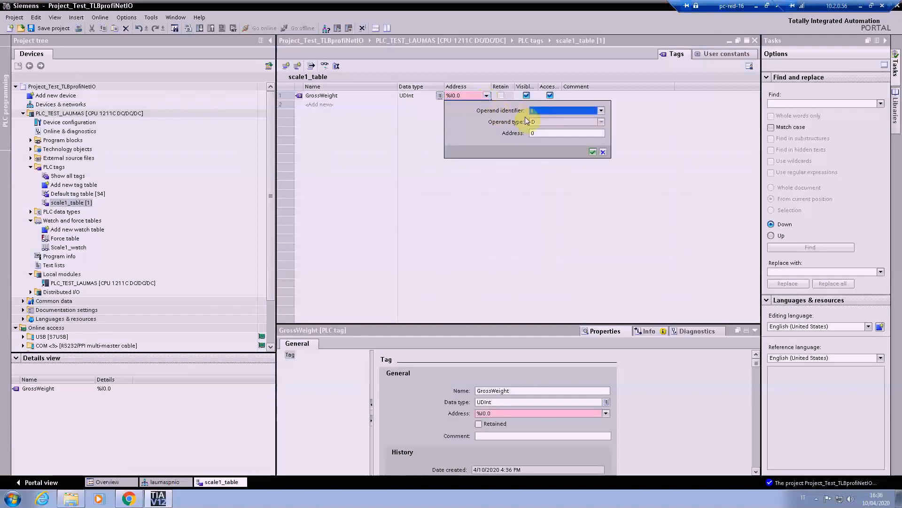
text(256)
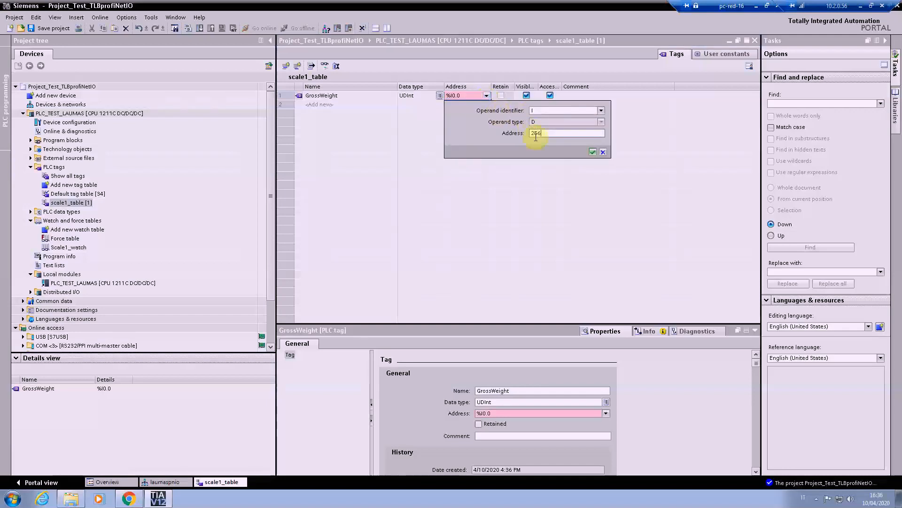
click(593, 152)
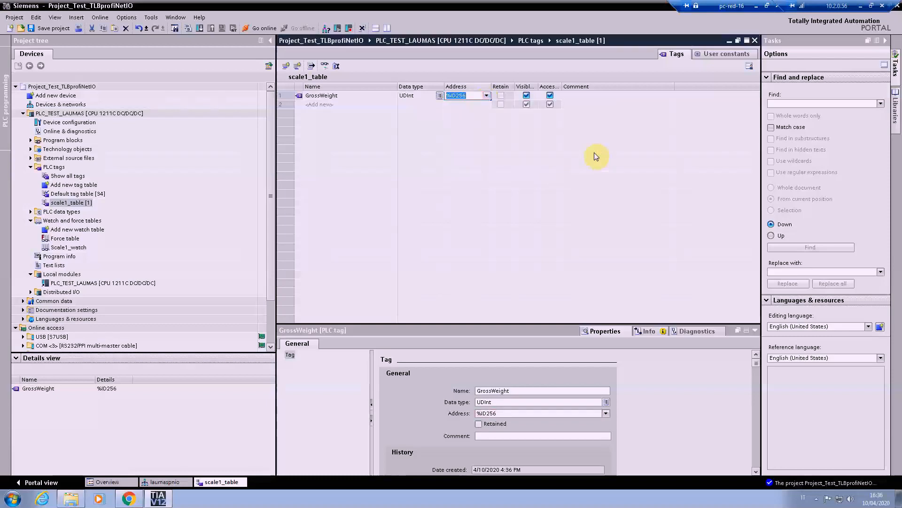
Step: Add two more tags named NetWeight and StatusRegister below GrossWeight in scale1_table
click(320, 104)
text(Net)
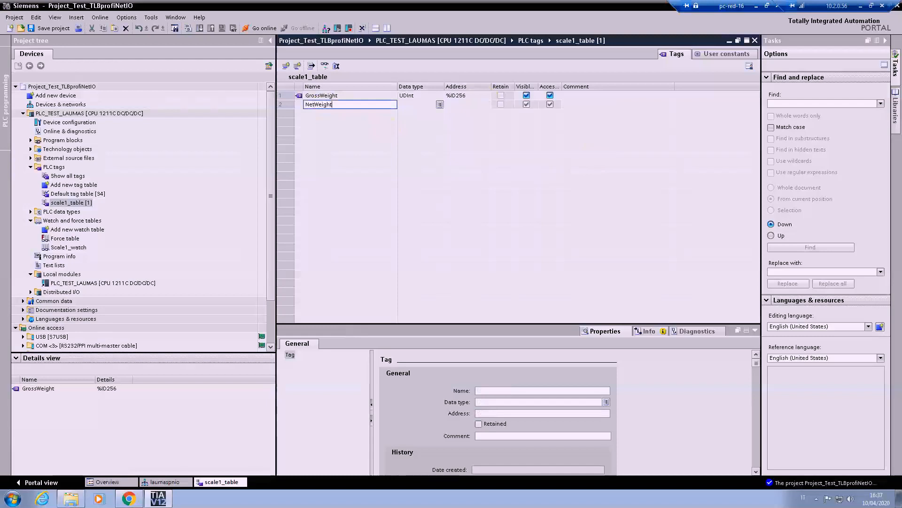
text(Weight)
key(Return)
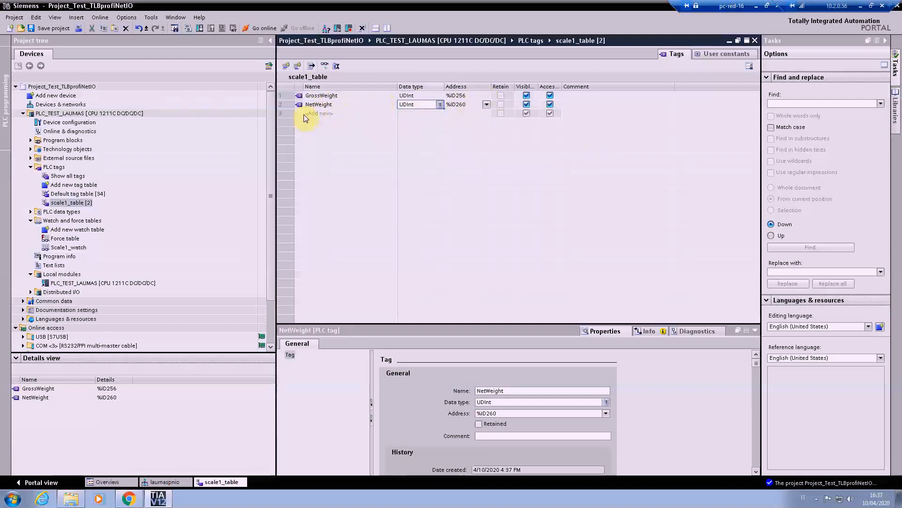
click(319, 116)
text(StatusRegis)
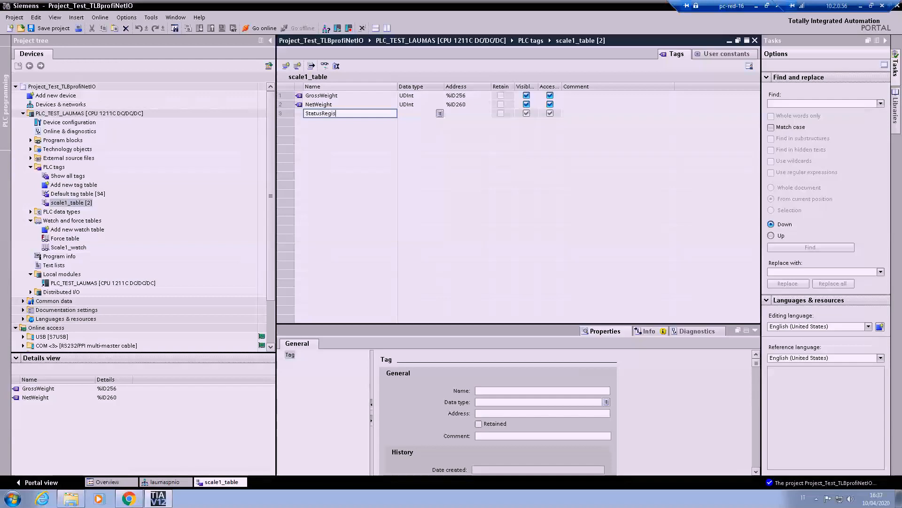
text(ter)
key(Return)
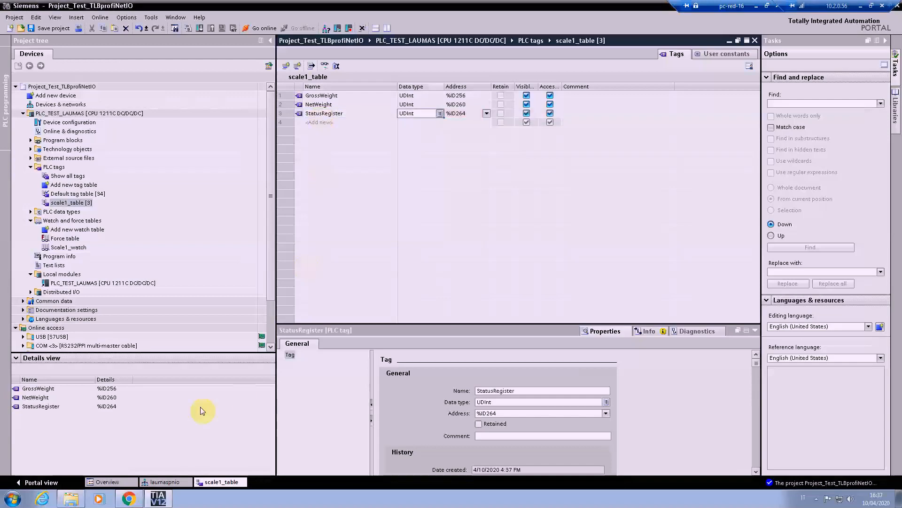
Step: Switch to the manual in Chrome and look up the Status Register's size and address
click(128, 498)
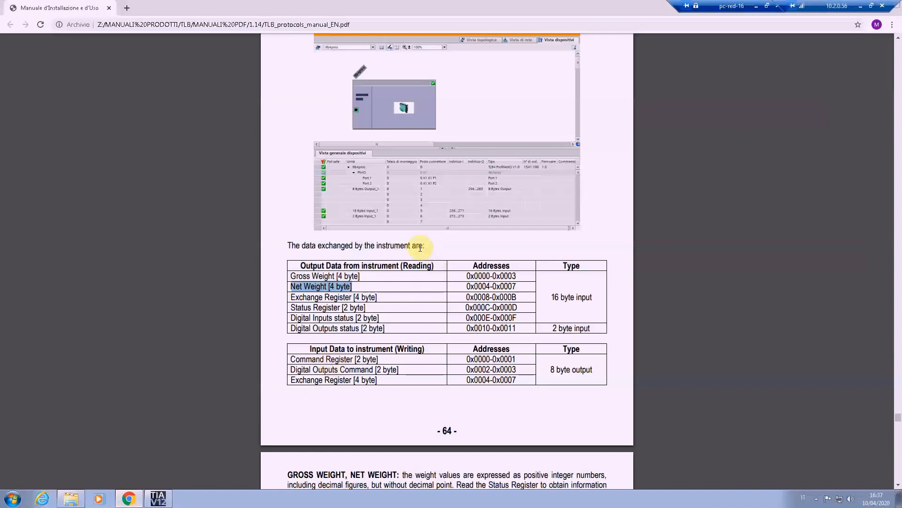
click(290, 307)
drag(290, 308, 368, 308)
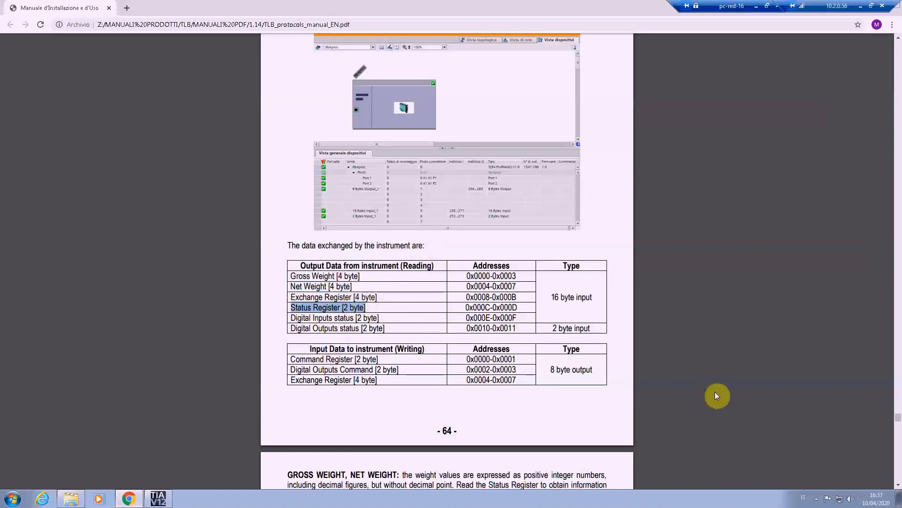
Step: Find the Status Register table in the manual and examine its bit meanings, especially the gross weight negative sign bit
click(899, 486)
click(899, 487)
click(899, 486)
click(898, 487)
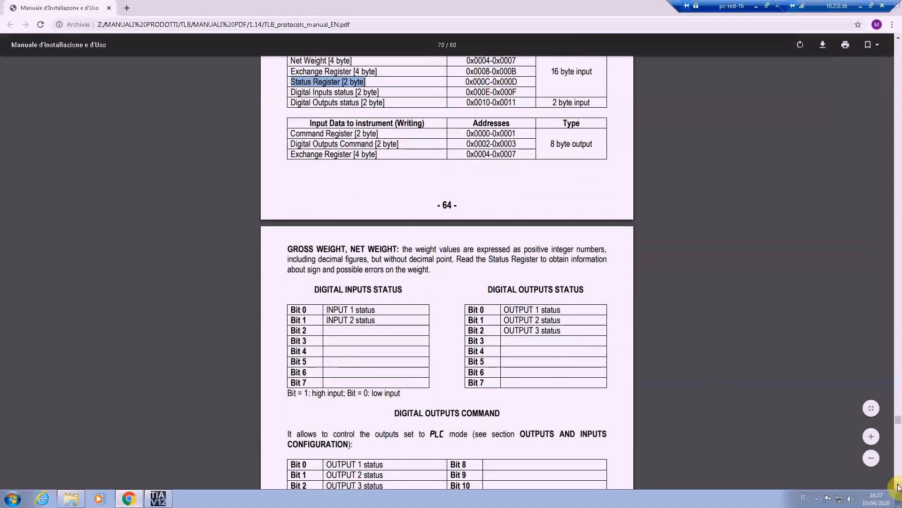
click(899, 486)
click(899, 487)
click(898, 487)
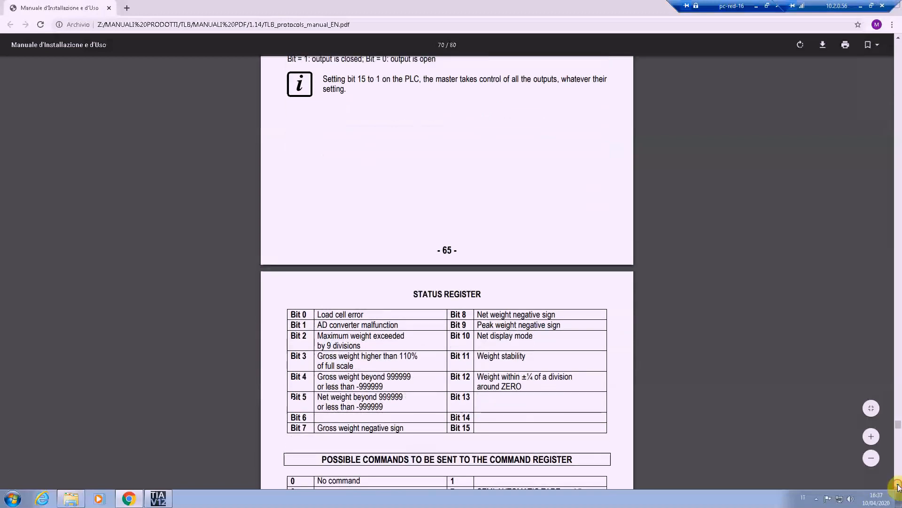
click(899, 487)
drag(290, 296, 405, 410)
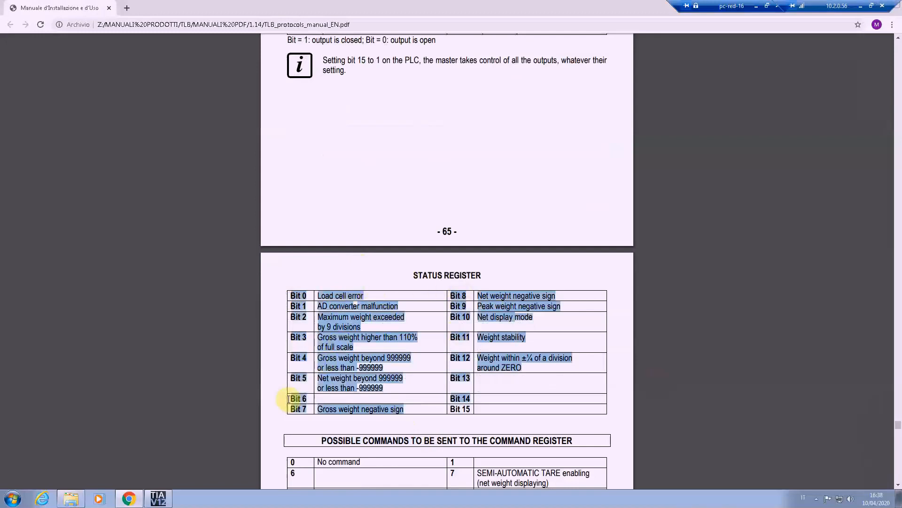
click(321, 410)
drag(289, 407, 310, 410)
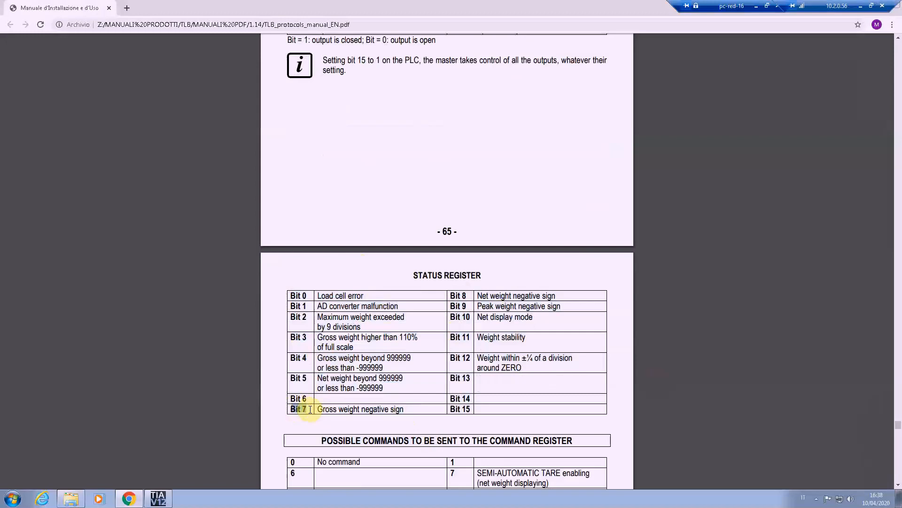
Step: Review the gross weight negative sign bit in the manual's Status Register table, then look up the register's address range in the exchanged data table
drag(316, 408, 410, 410)
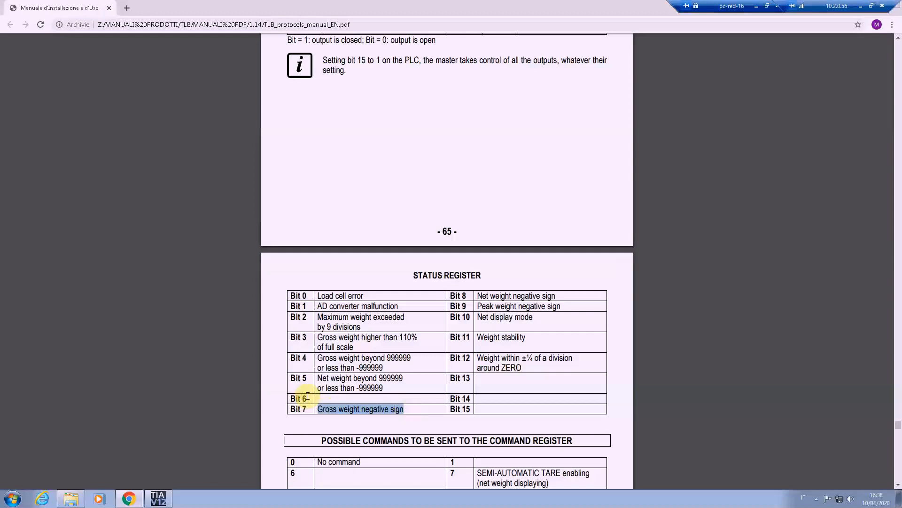
drag(288, 409, 315, 411)
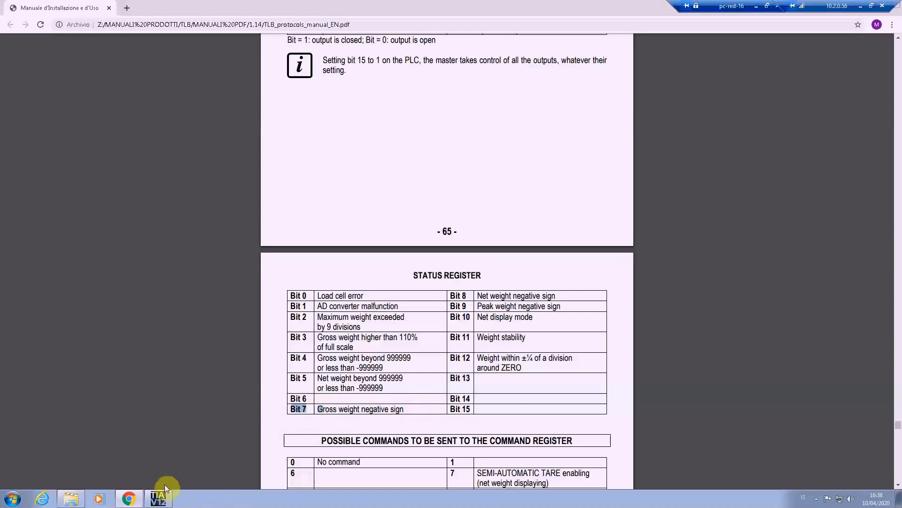
click(157, 498)
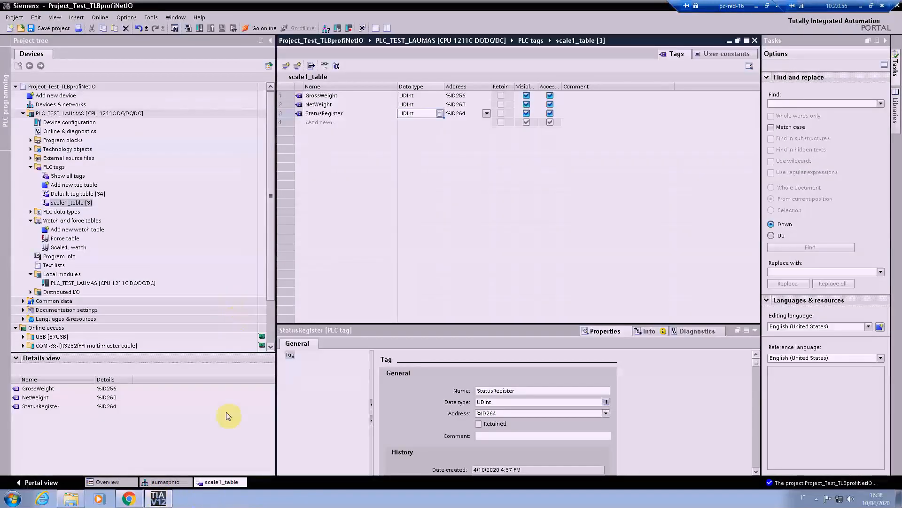
click(128, 498)
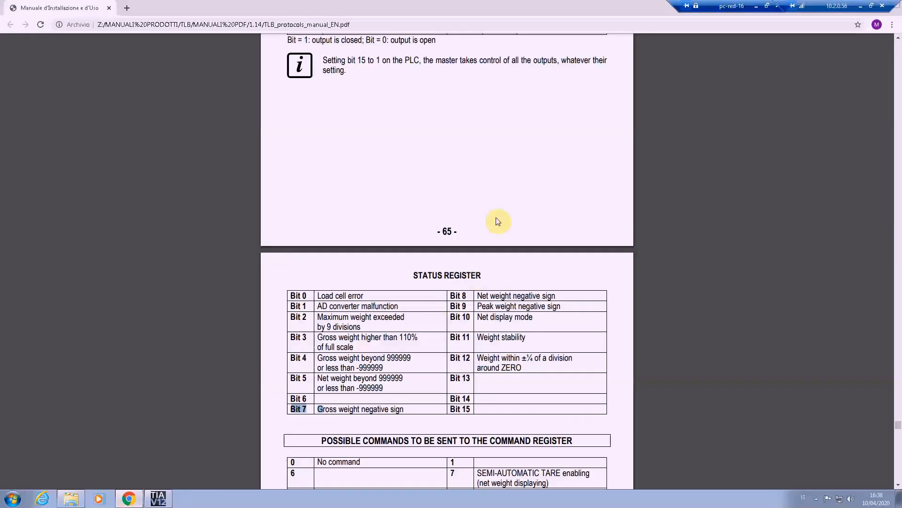
scroll(497, 221, up, 10)
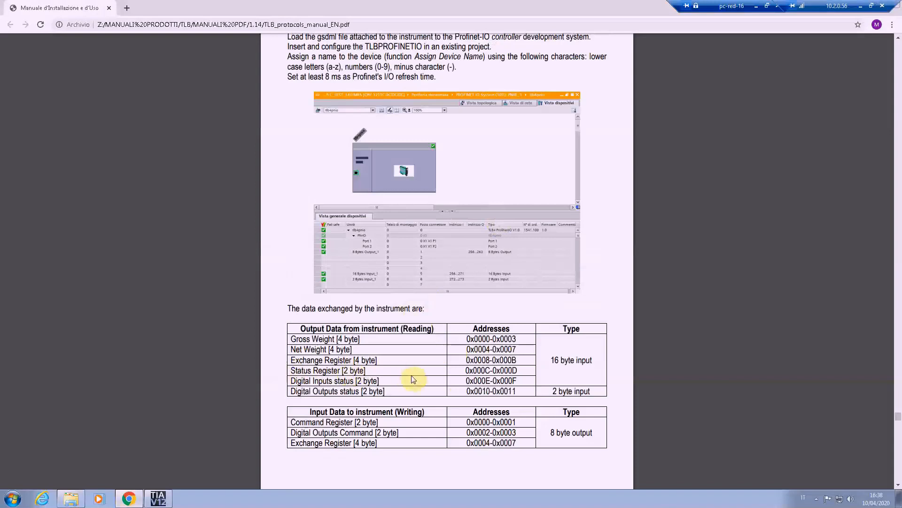
drag(467, 370, 516, 370)
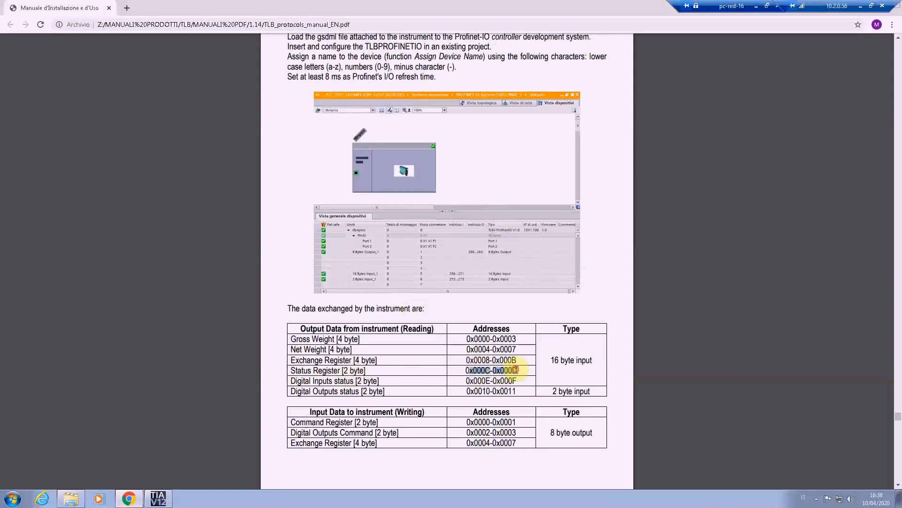
Step: Switch to TIA Portal and set the StatusRegister tag's data type to Word and its input address to 268
click(158, 497)
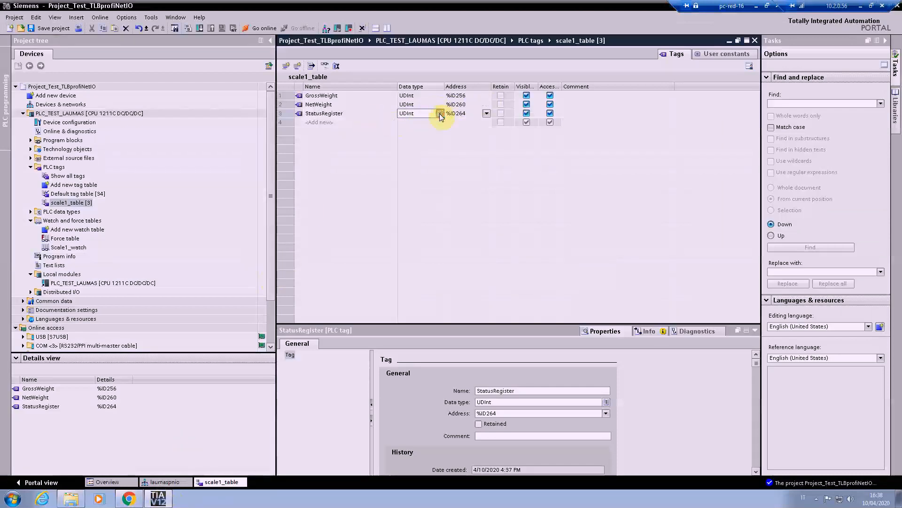
click(440, 113)
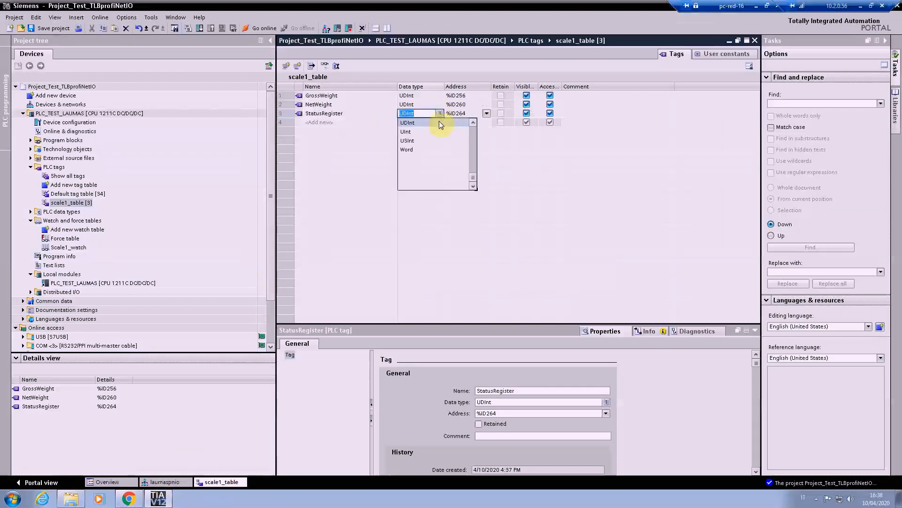
click(409, 151)
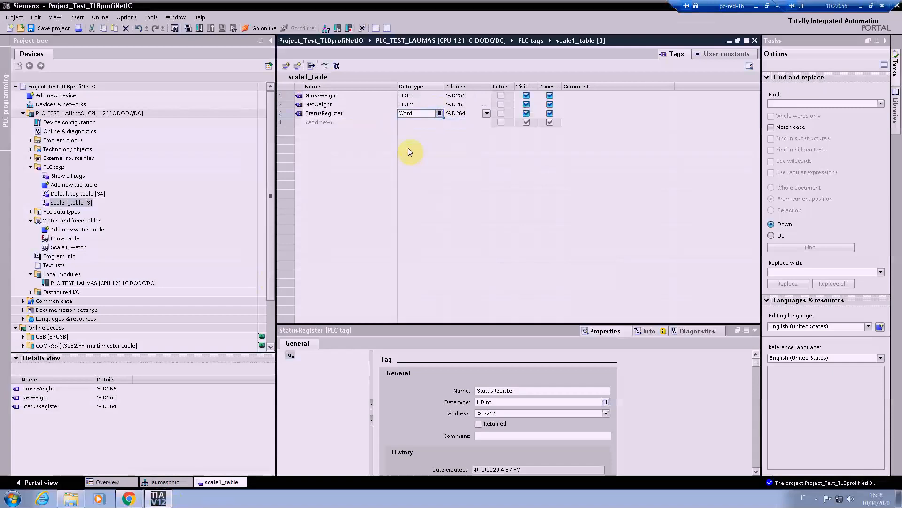
click(488, 113)
click(488, 114)
double_click(546, 151)
text(26)
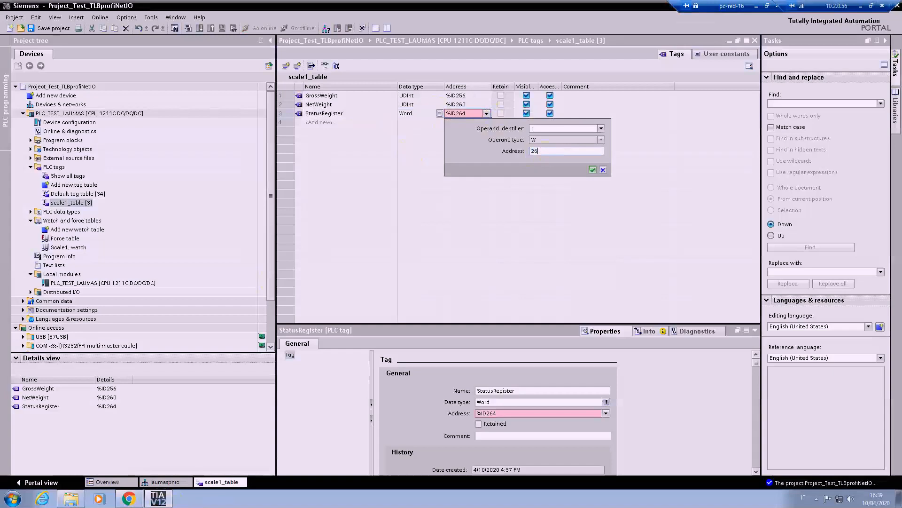
text(8)
key(Return)
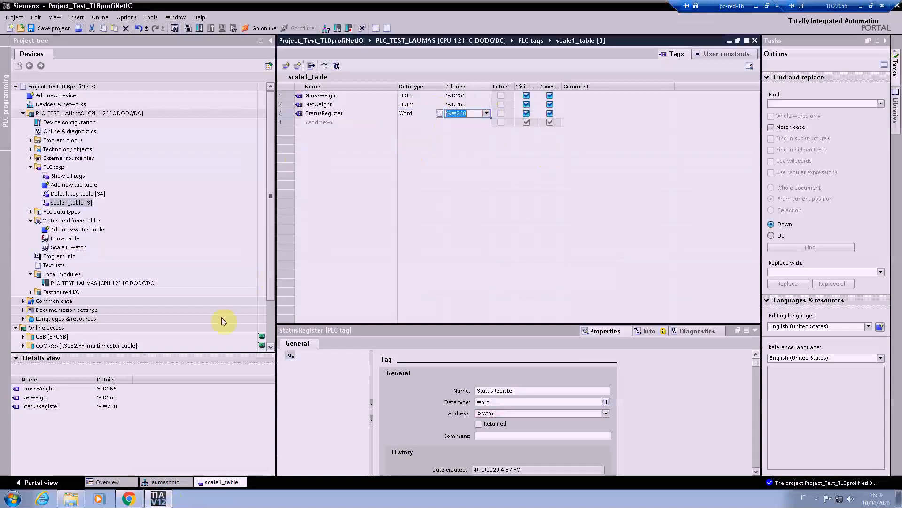
Step: Switch to the manual in Chrome and examine the instrument's writable input data and the list of possible Command Register commands
click(128, 499)
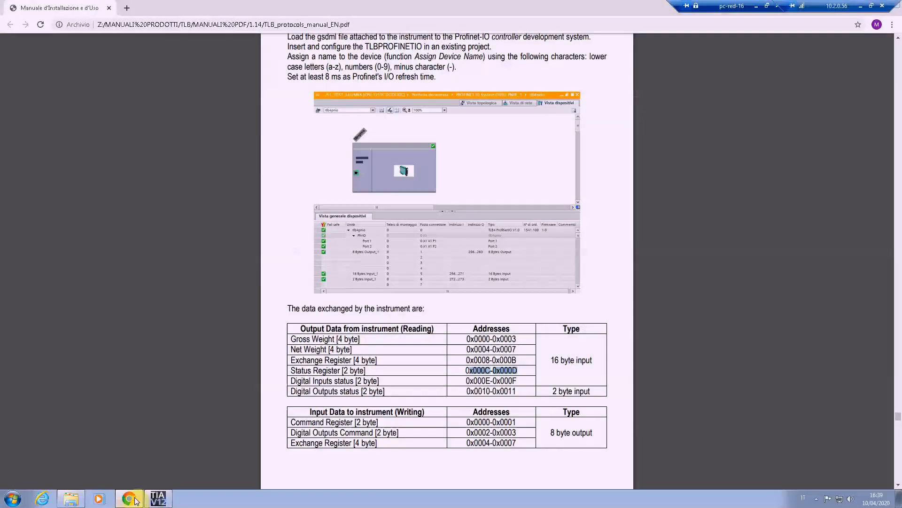
drag(289, 422, 349, 411)
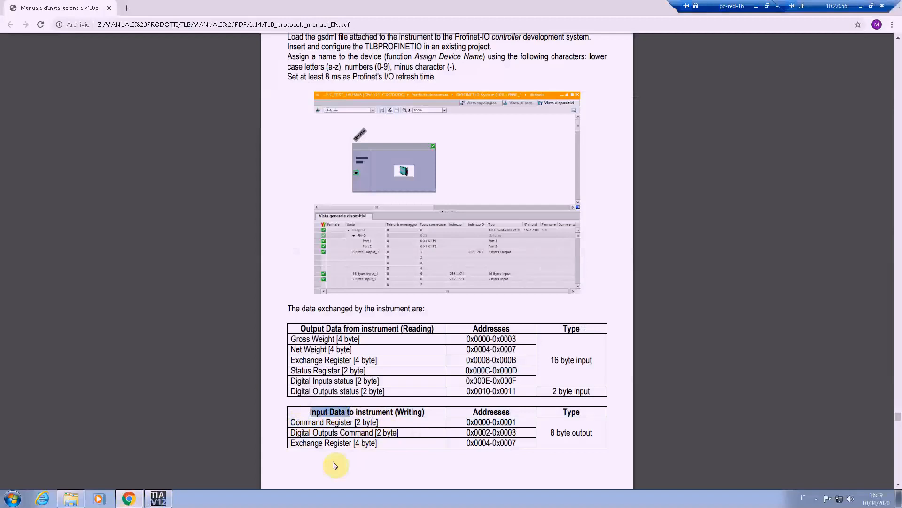
scroll(335, 465, down, 1)
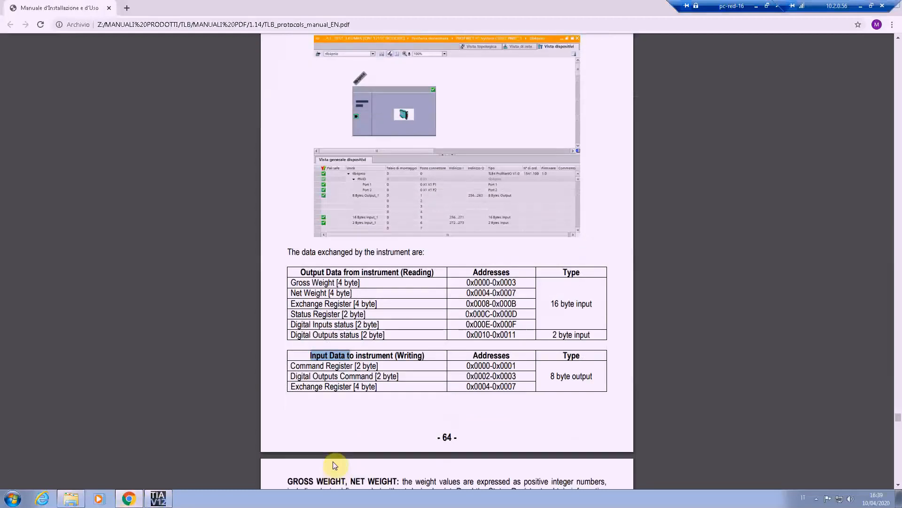
scroll(335, 465, down, 1)
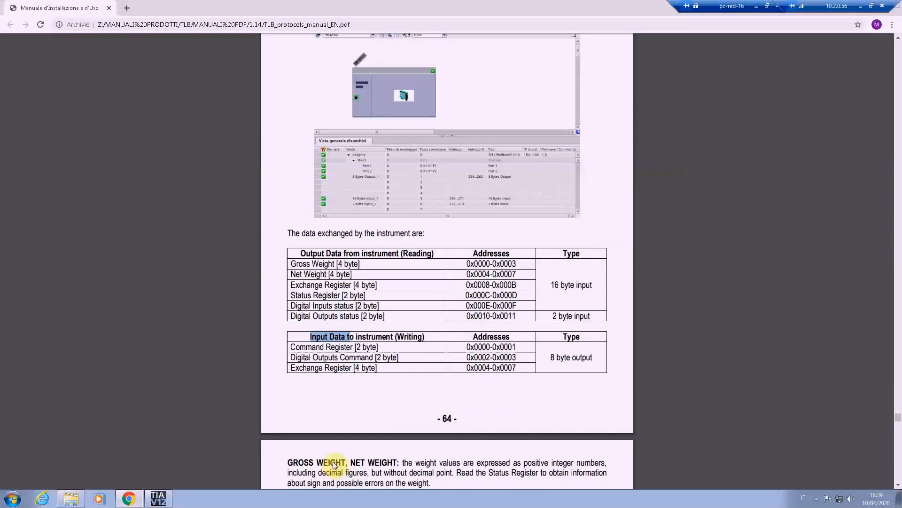
scroll(335, 465, down, 20)
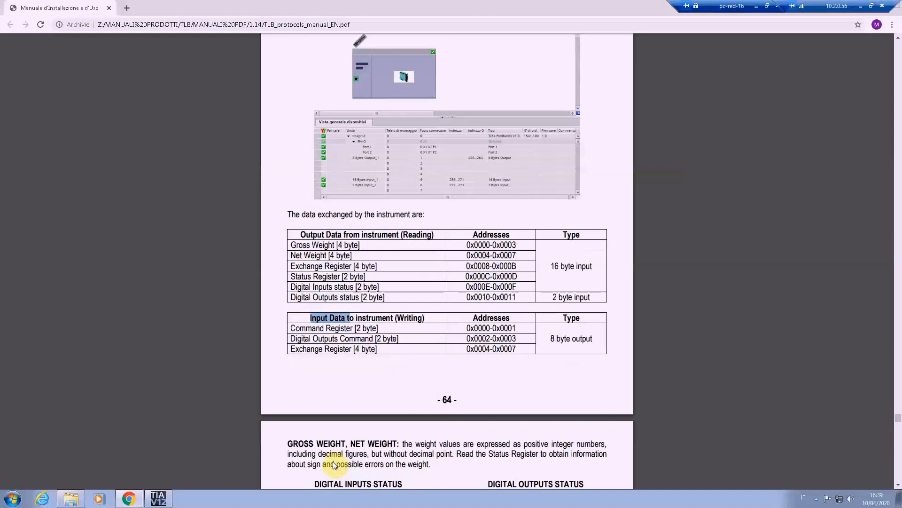
scroll(335, 466, down, 6)
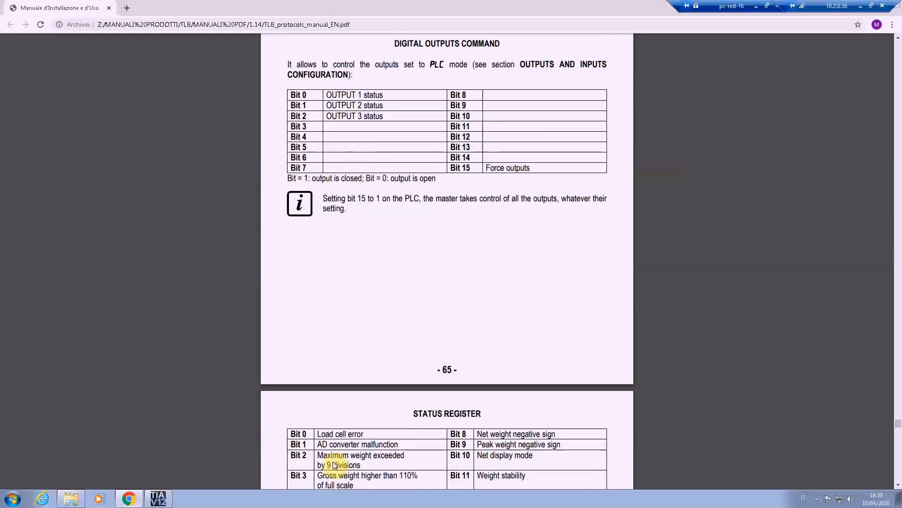
scroll(334, 464, down, 20)
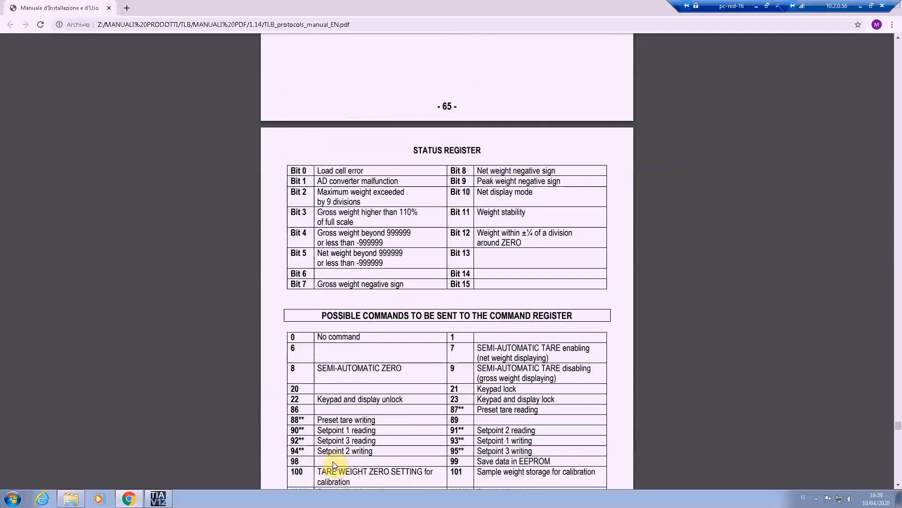
scroll(334, 465, down, 4)
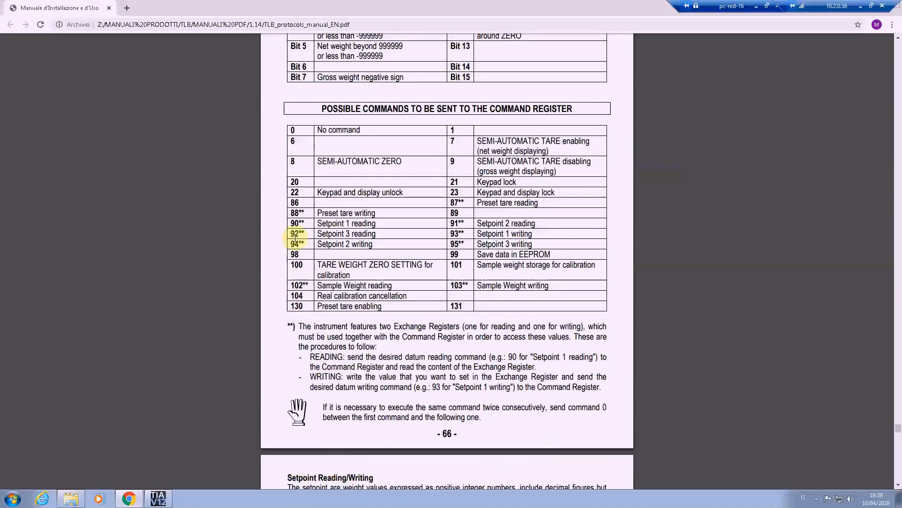
drag(289, 127, 475, 306)
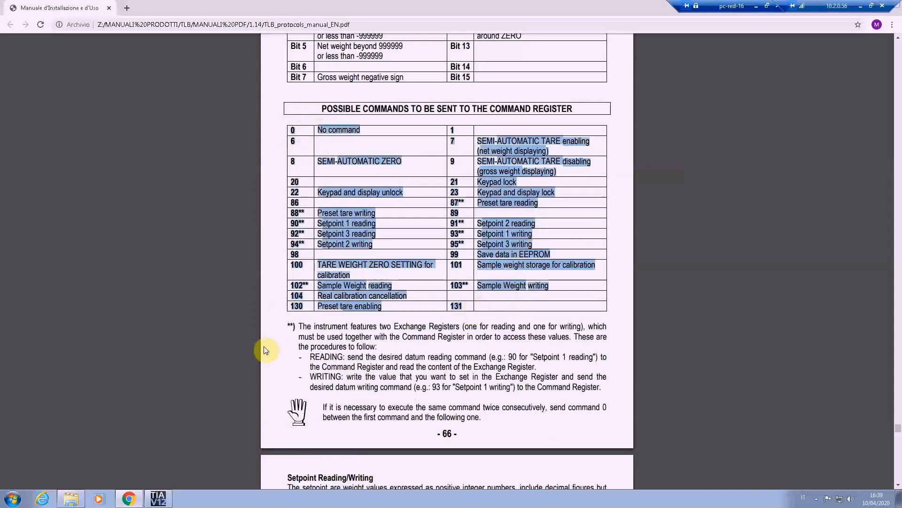
Step: Return to TIA Portal and add a tag named CmdRegister below StatusRegister in scale1_table
click(158, 502)
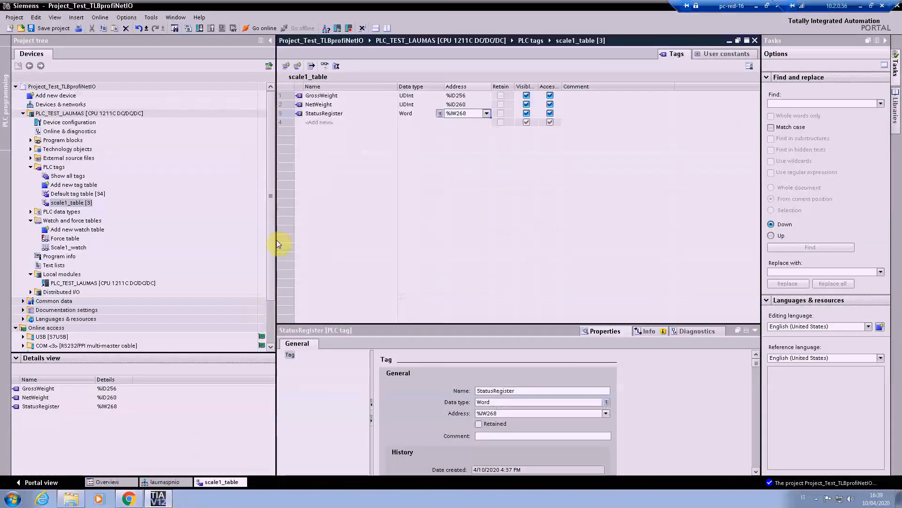
click(306, 124)
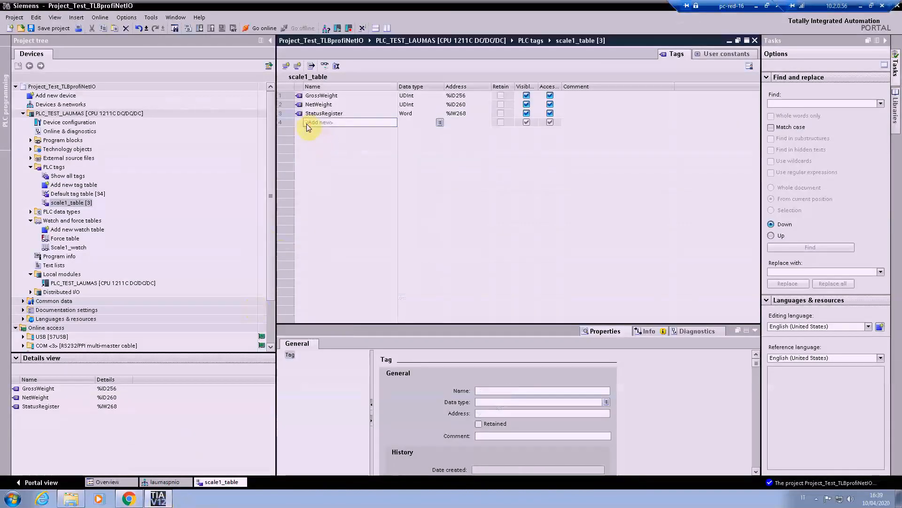
text(CmdRegister)
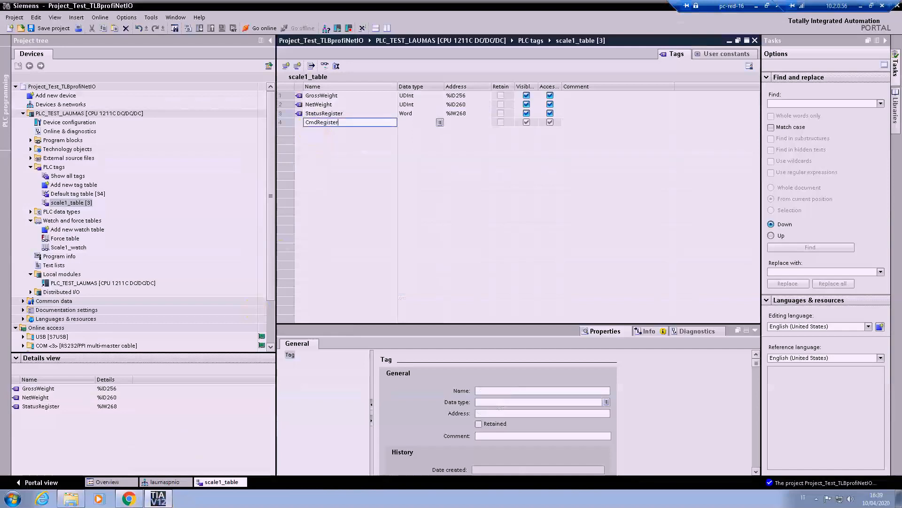
click(441, 123)
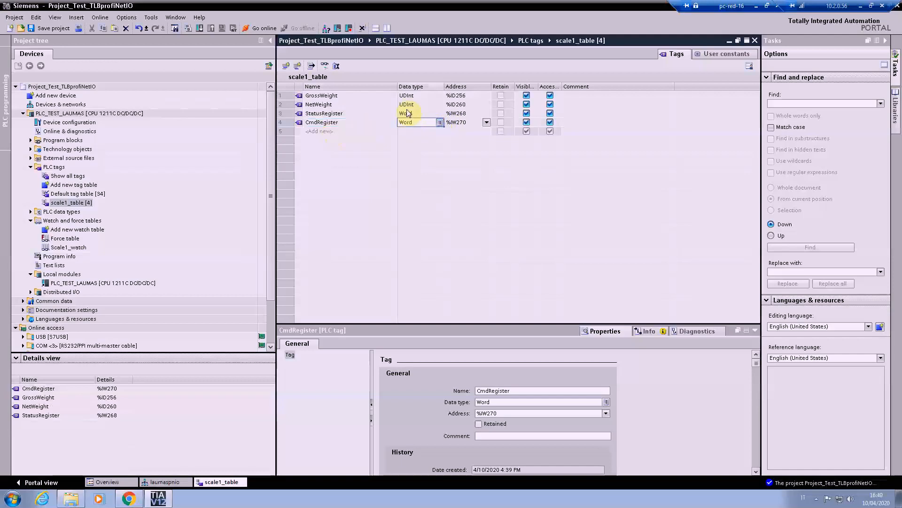
Step: Set the CmdRegister tag's operand identifier to Q and its address to 256
click(486, 122)
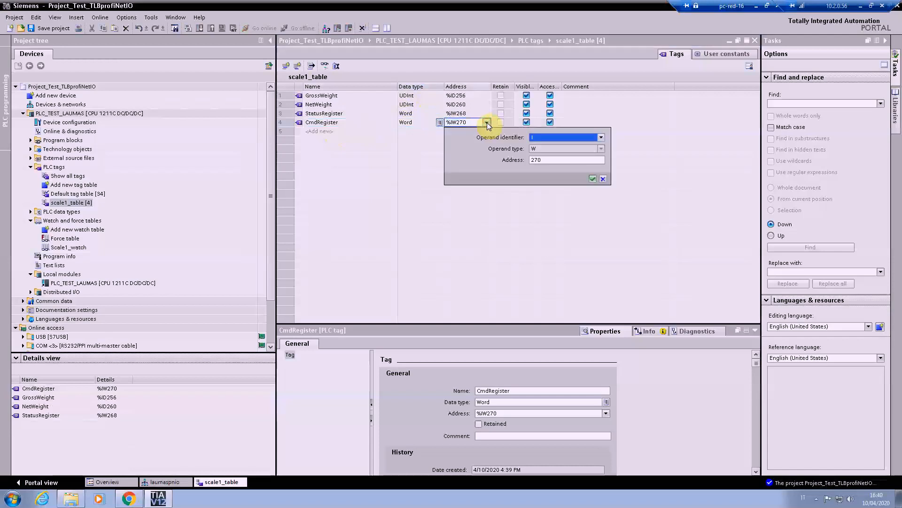
click(600, 138)
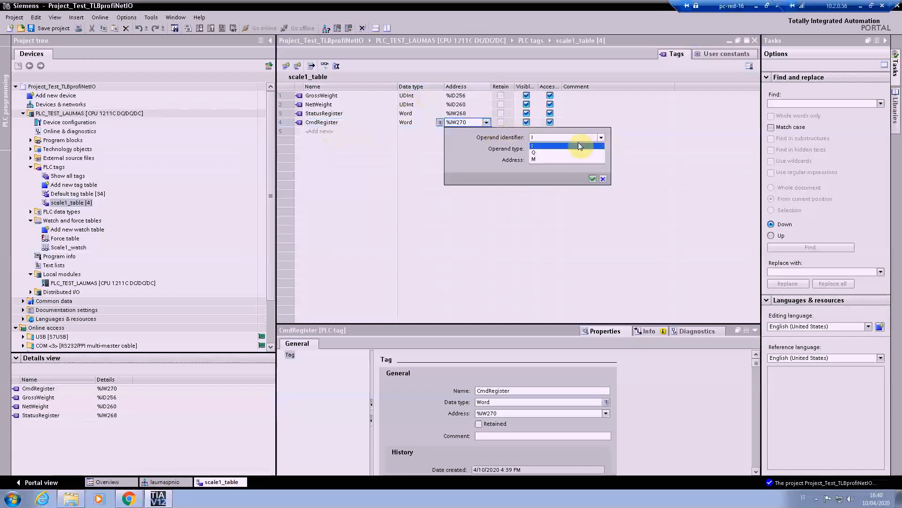
click(535, 153)
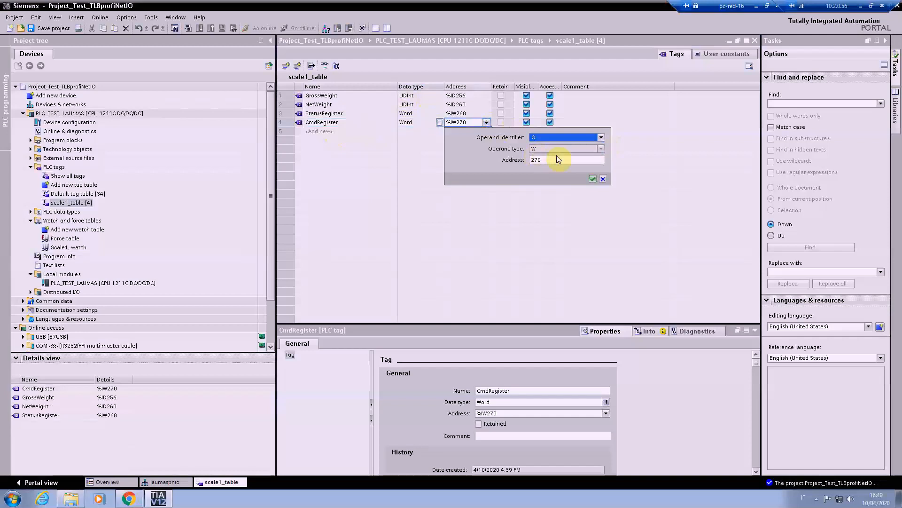
double_click(543, 161)
text(256)
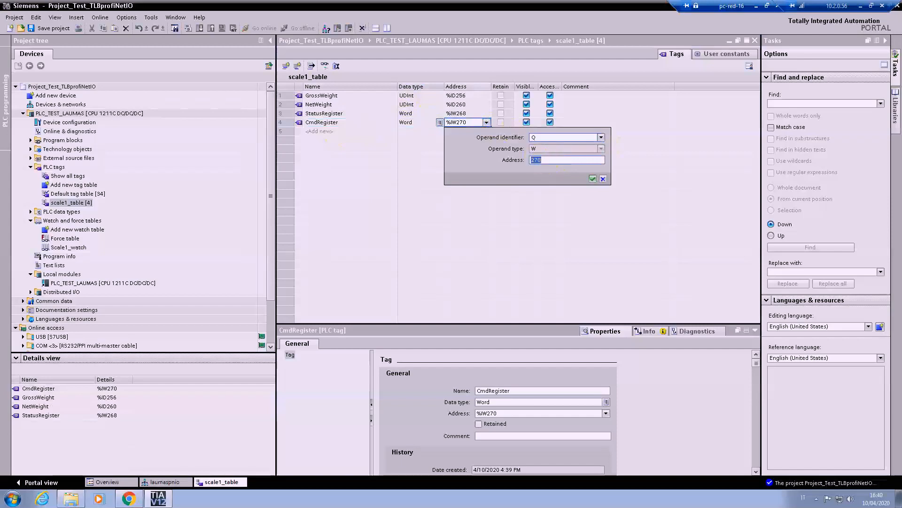
click(592, 179)
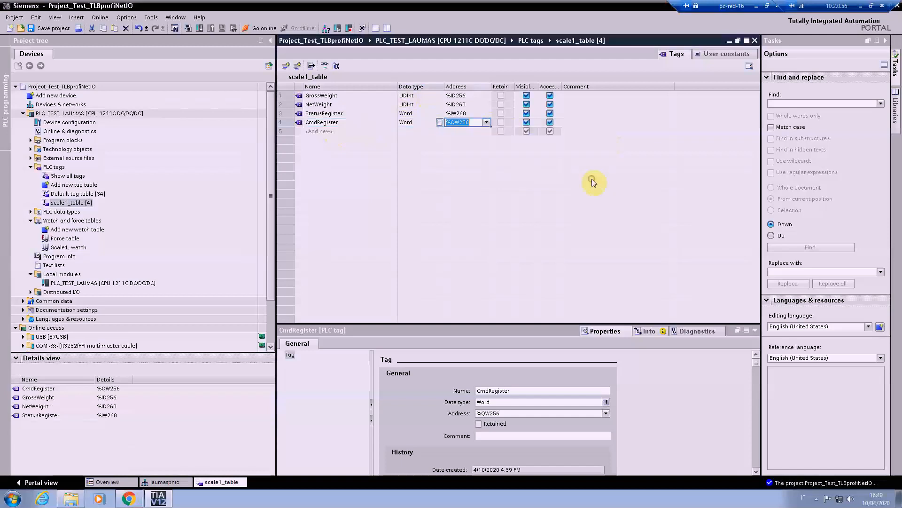
click(366, 168)
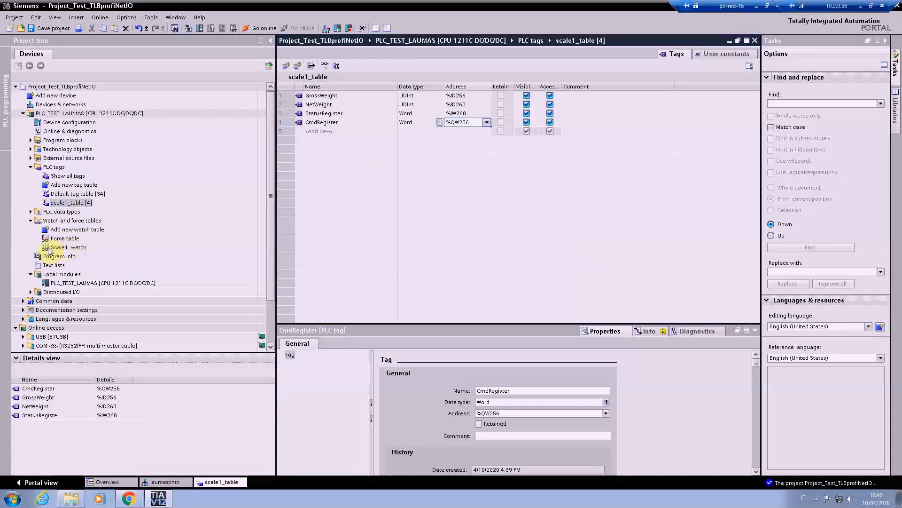
Step: Add a new watch table to the PLC and rename it ScaleTest_WT
double_click(88, 232)
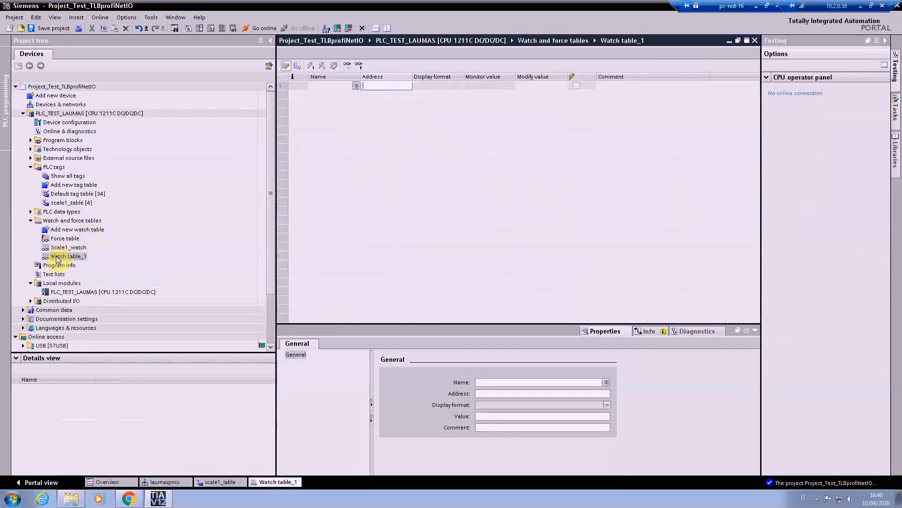
right_click(57, 256)
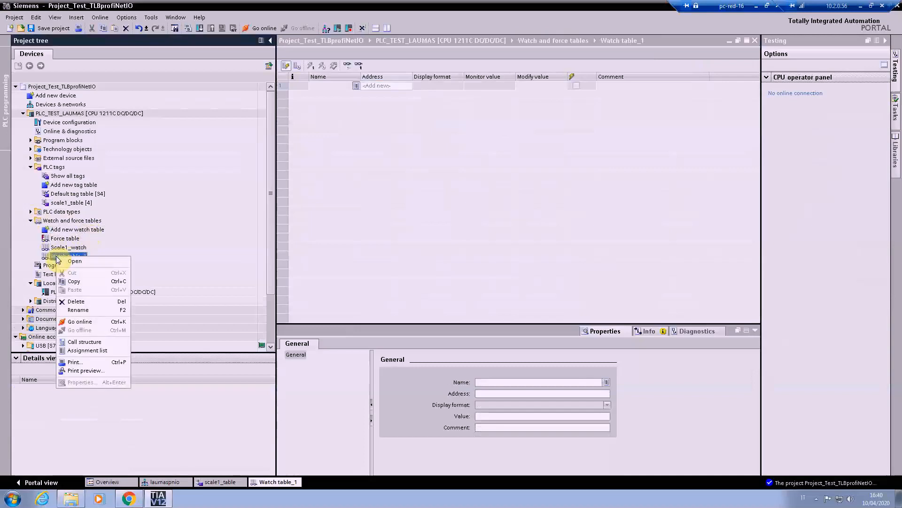
click(71, 310)
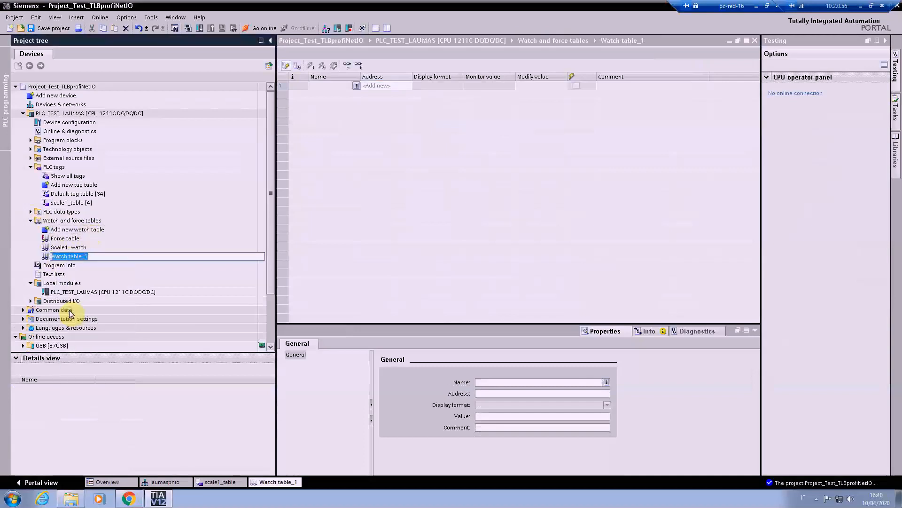
text(ScaleTest_WT)
key(Return)
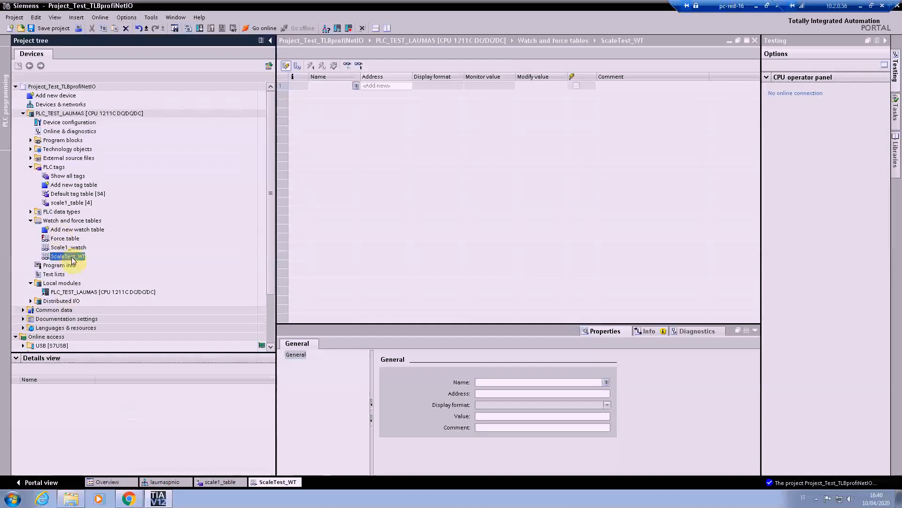
click(317, 162)
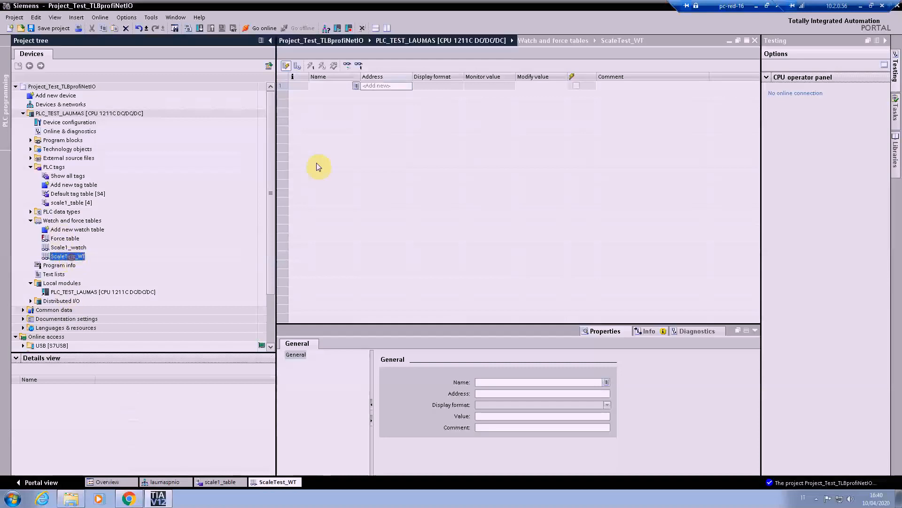
Step: Add the GrossWeight and NetWeight tags to the first two rows of the ScaleTest_WT watch table
click(334, 86)
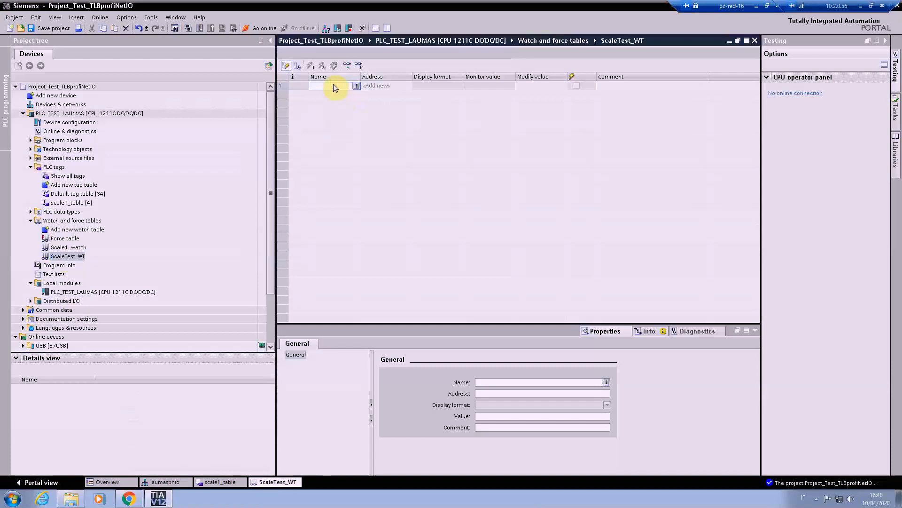
text(Gro)
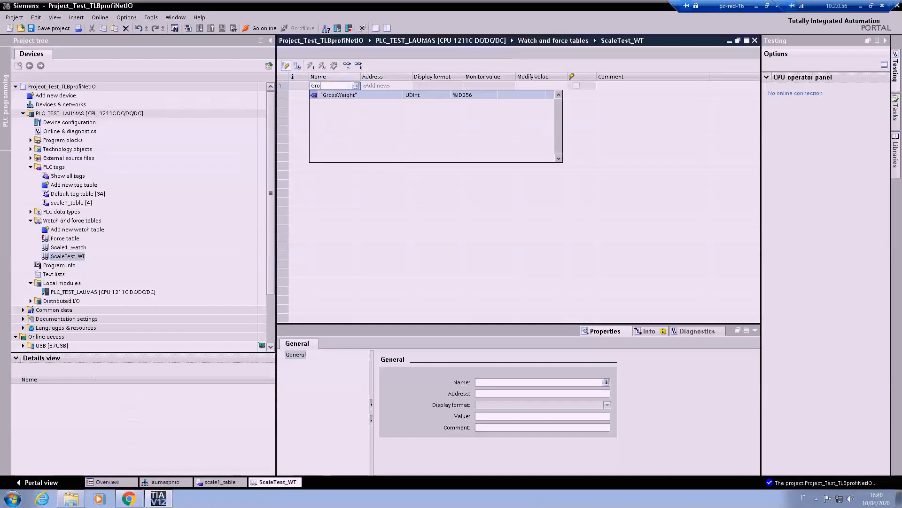
text(ss)
click(322, 93)
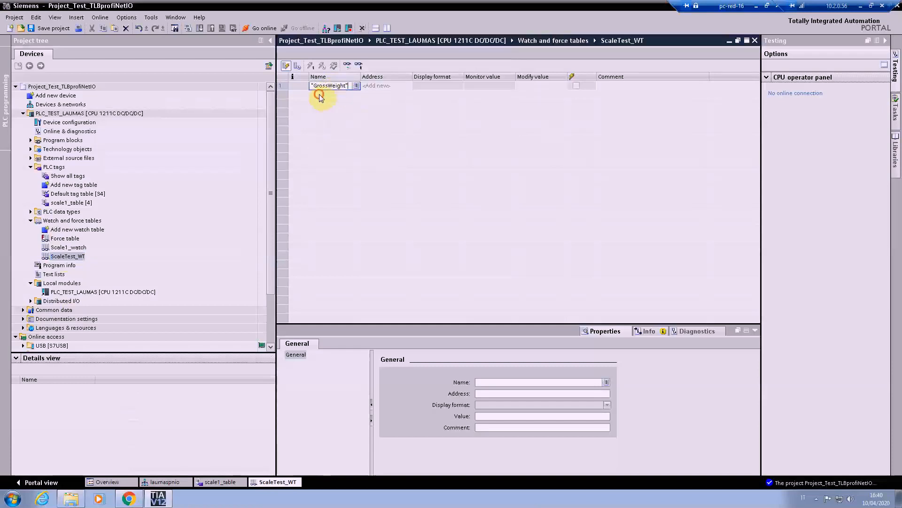
click(320, 96)
text(Net)
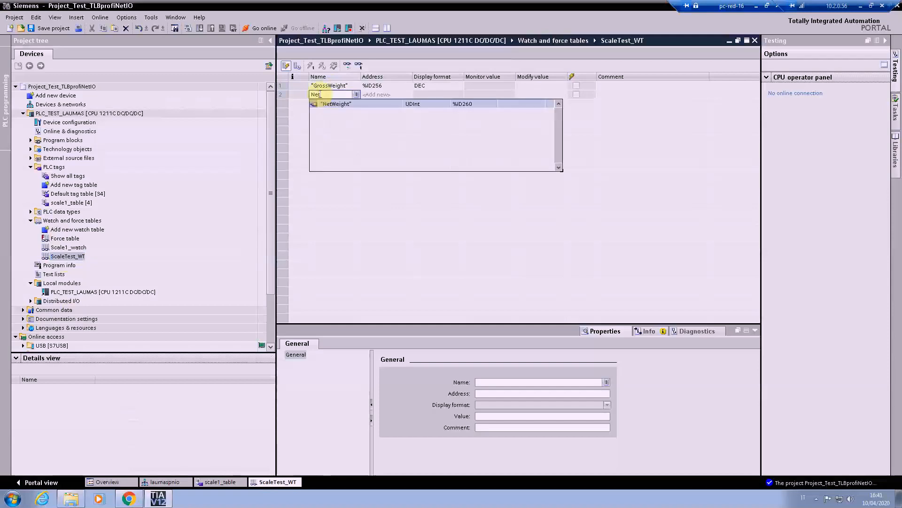
key(Return)
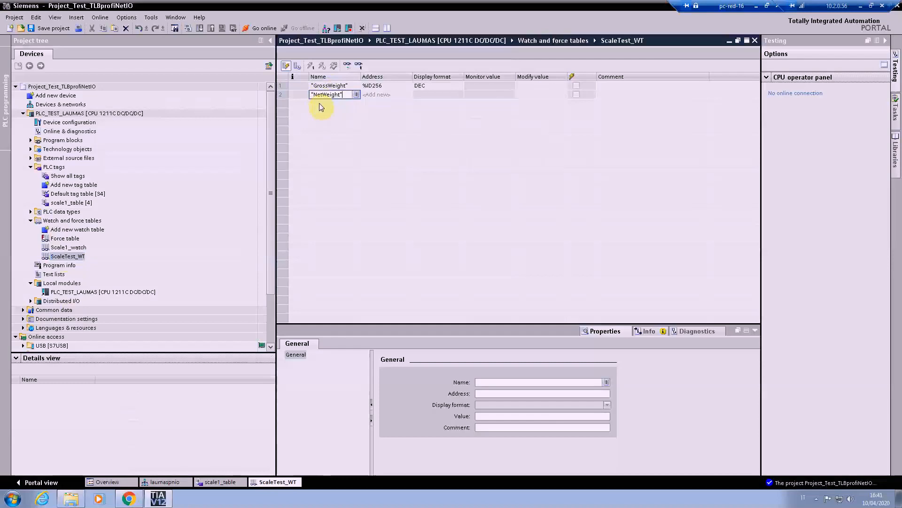
key(Return)
Step: Add the StatusRegister tag to the ScaleTest_WT watch table below NetWeight
text(Stasu)
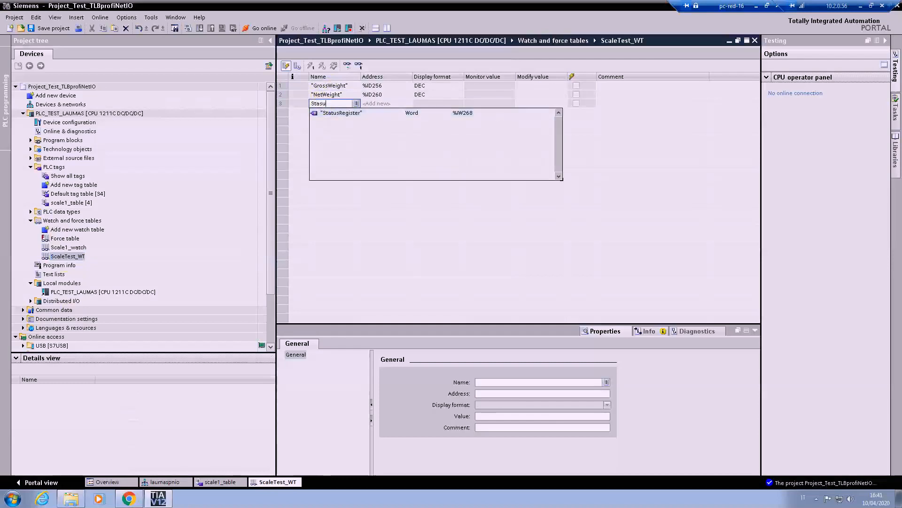
click(336, 112)
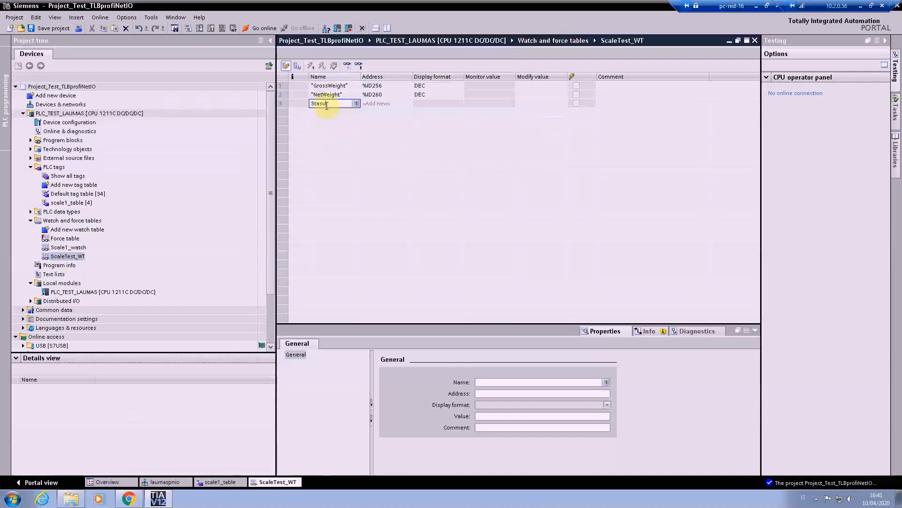
key(BackSpace)
key(BackSpace)
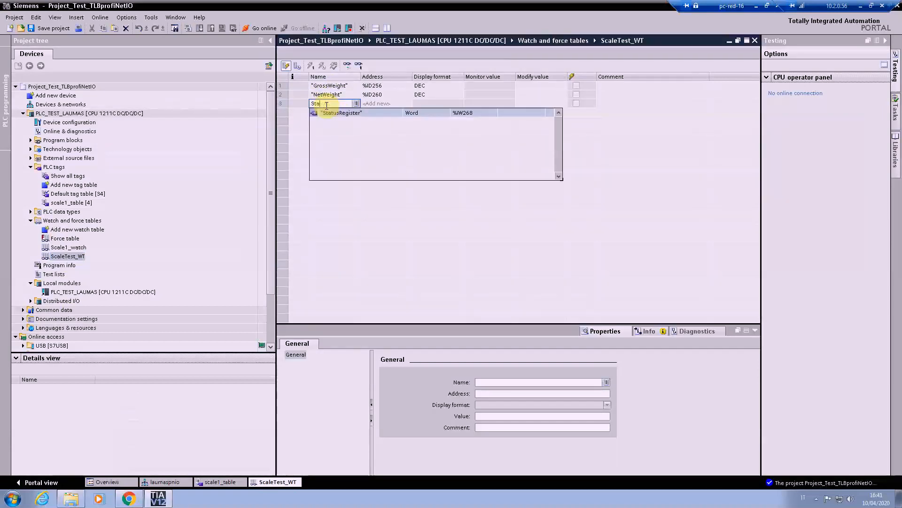
text(tus)
click(353, 114)
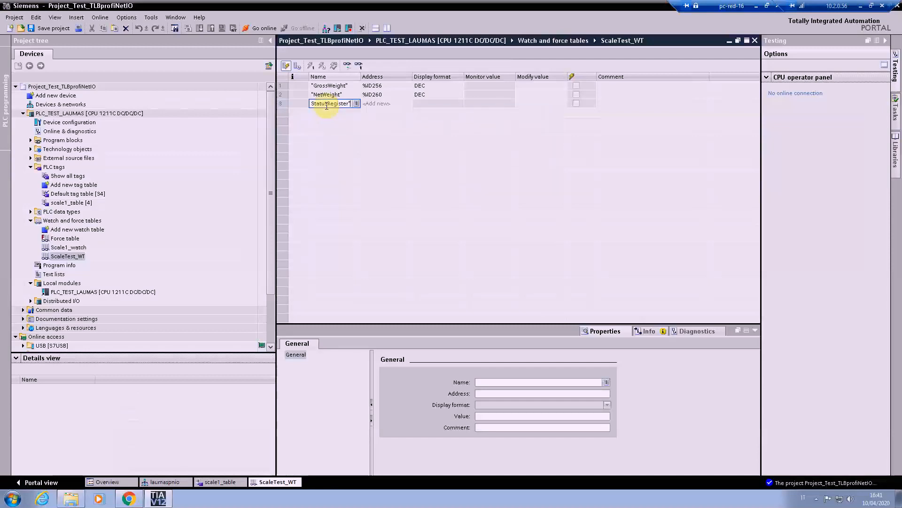
key(Return)
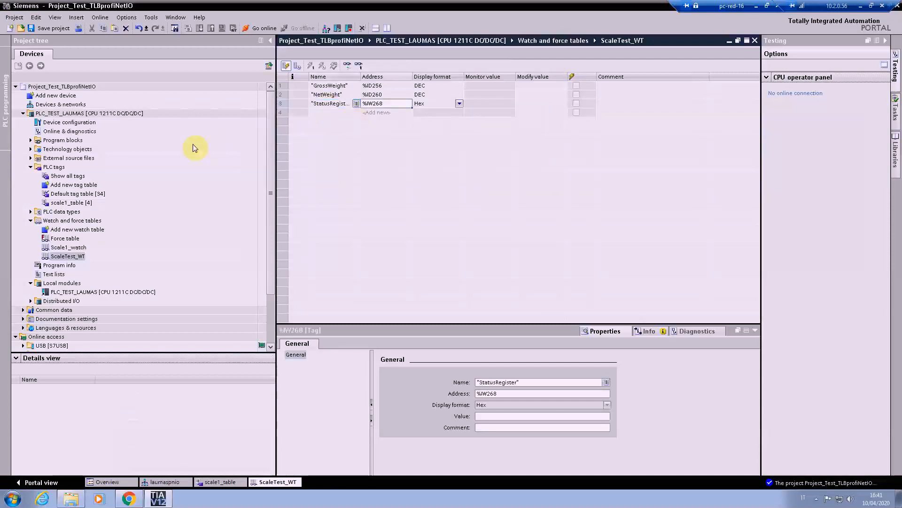
Step: Open the PLC's force table and save the project
double_click(61, 239)
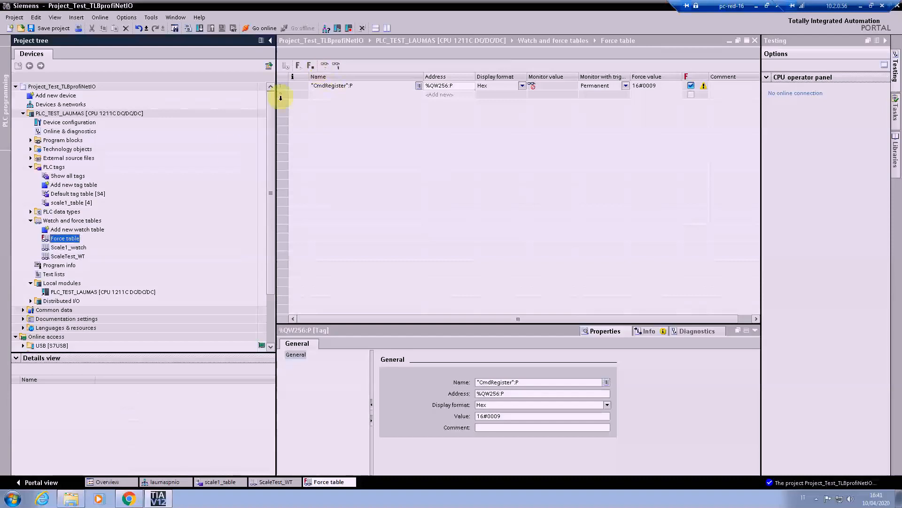
click(46, 29)
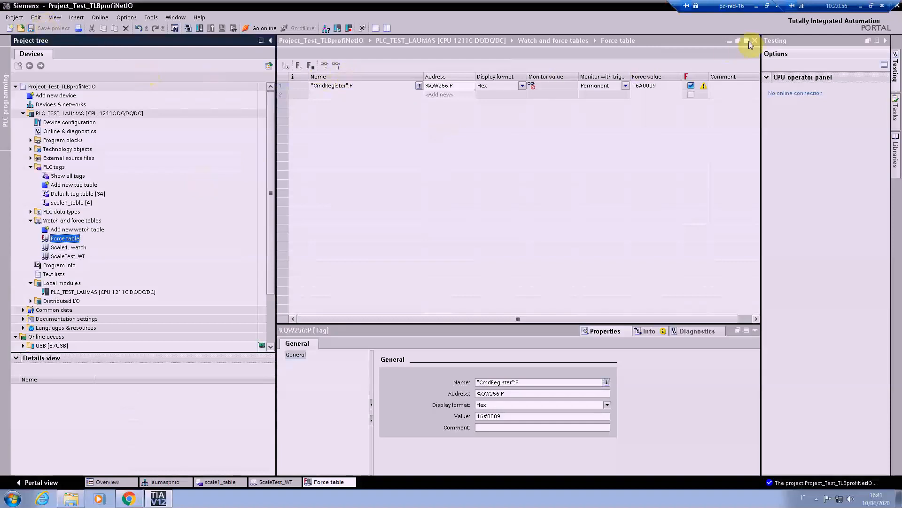
Step: Close the force table, the ScaleTest_WT watch table and the scale1_table tag table
click(755, 41)
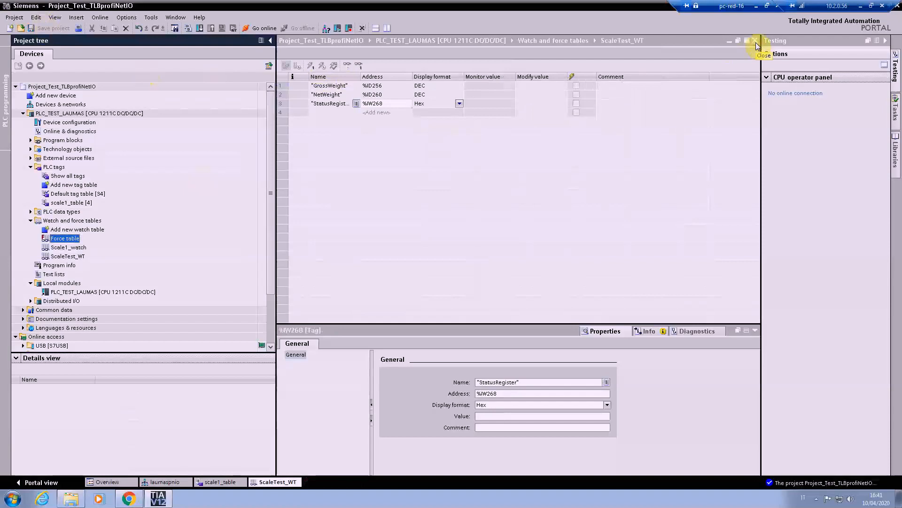
click(755, 41)
click(755, 40)
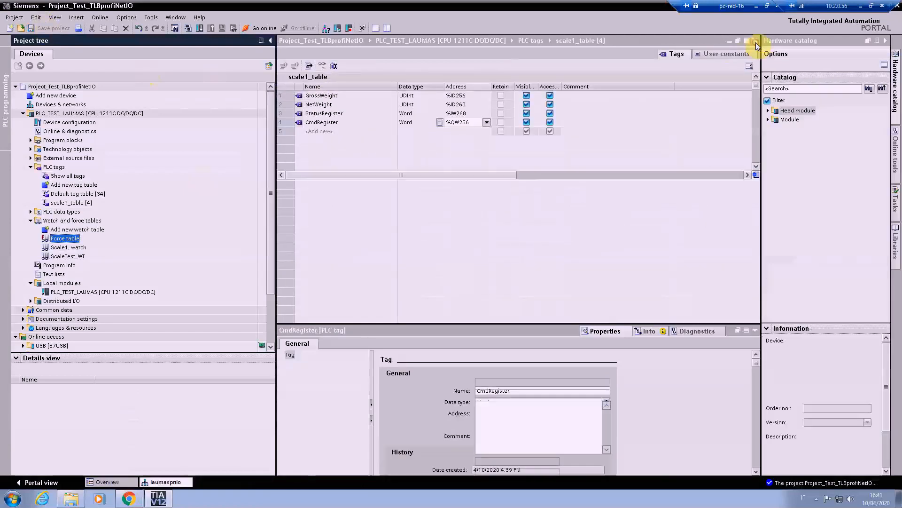
Step: Scan for accessible devices on the Intel(R) 82579LM Gigabit Network Connection interface under Online access
drag(269, 215, 273, 283)
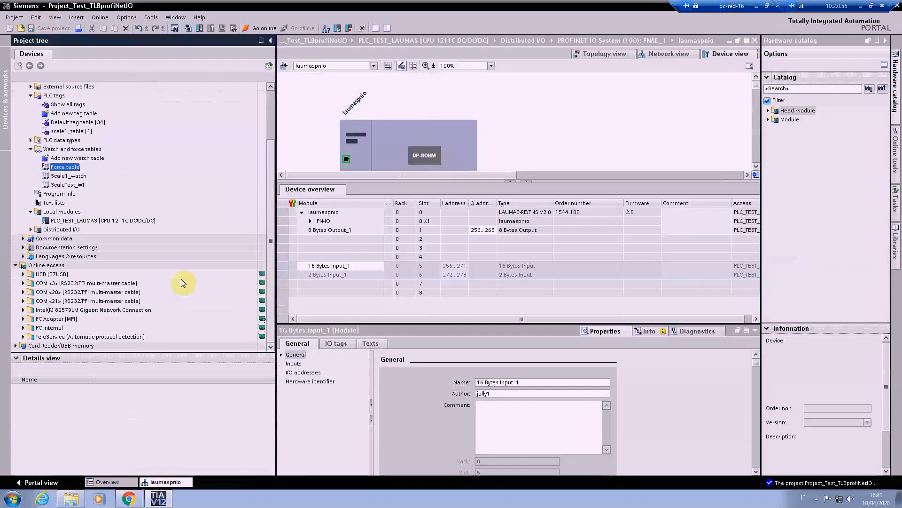
scroll(169, 278, up, 3)
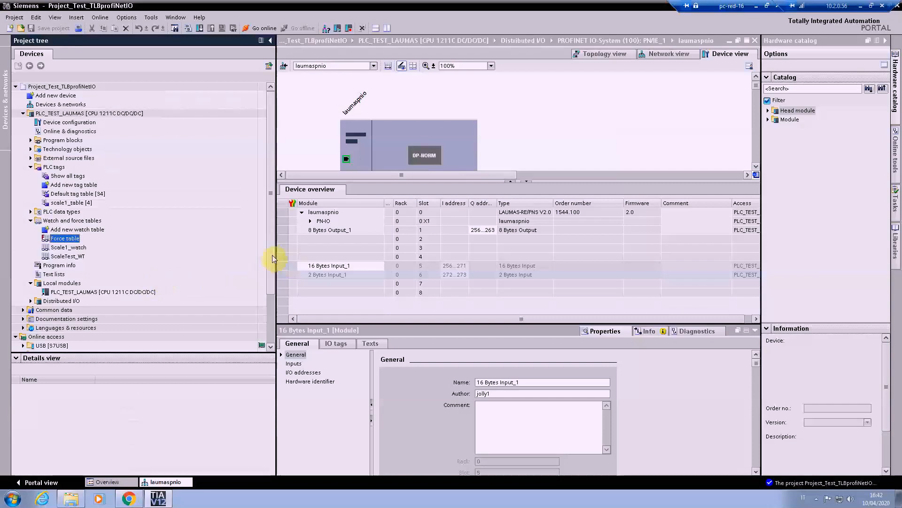
scroll(272, 295, down, 3)
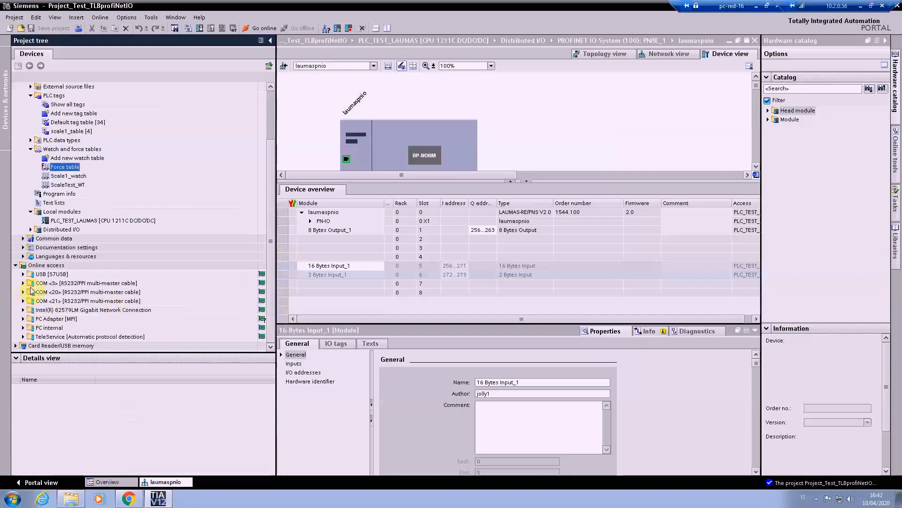
click(39, 265)
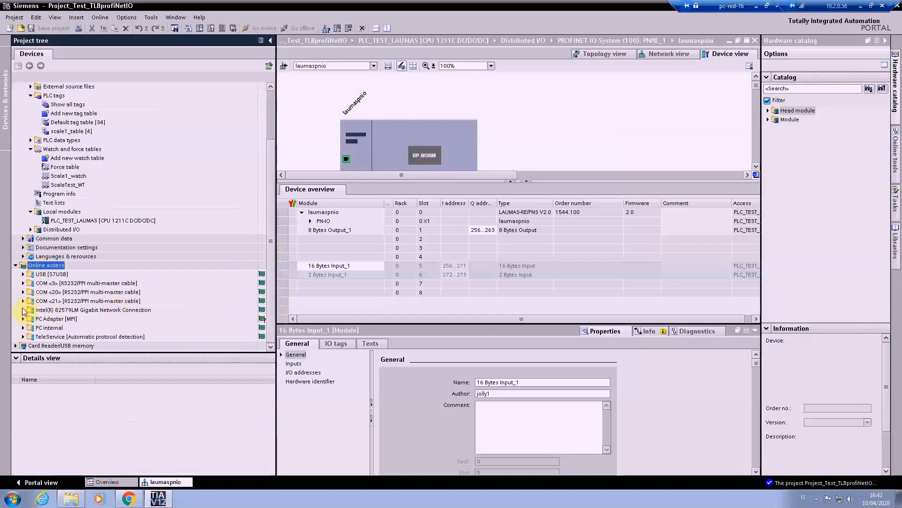
click(23, 309)
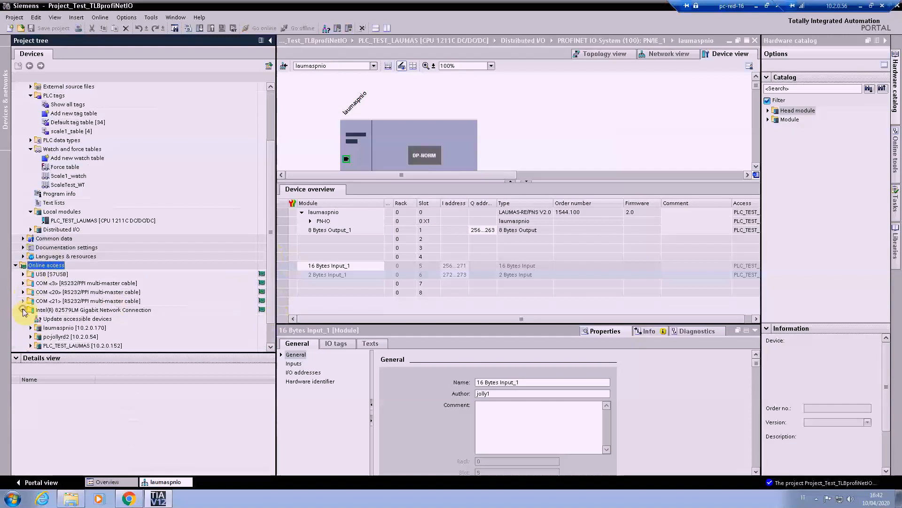
double_click(54, 320)
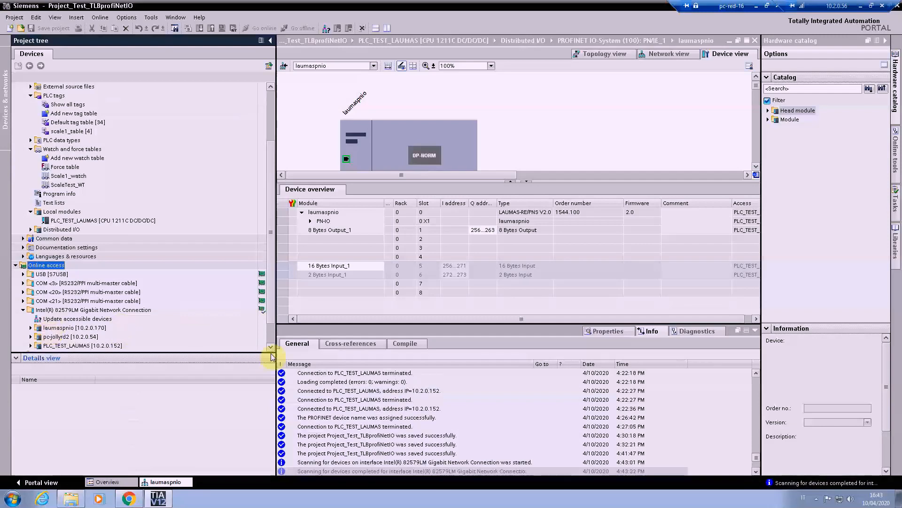
Step: Locate PLC_TEST_LAUMAS and laumaspnio among the accessible devices and open Online & diagnostics for laumaspnio
scroll(267, 307, down, 2)
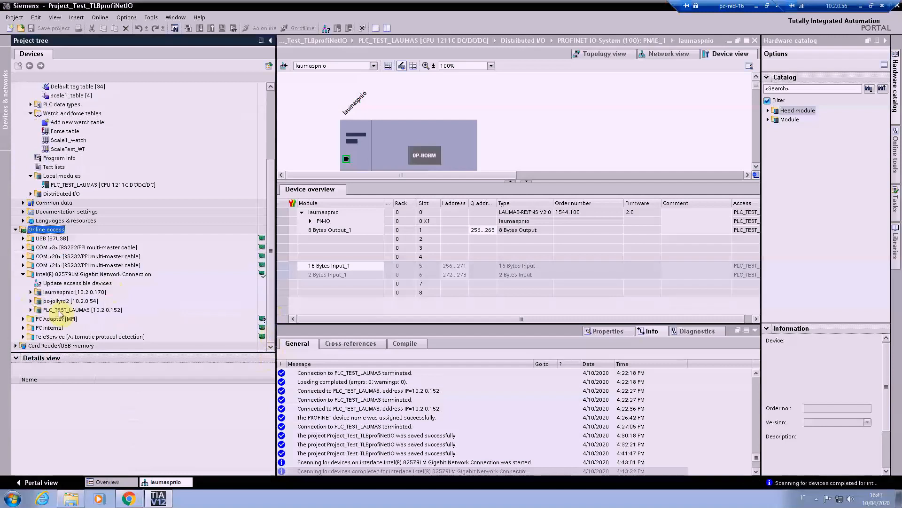
click(52, 311)
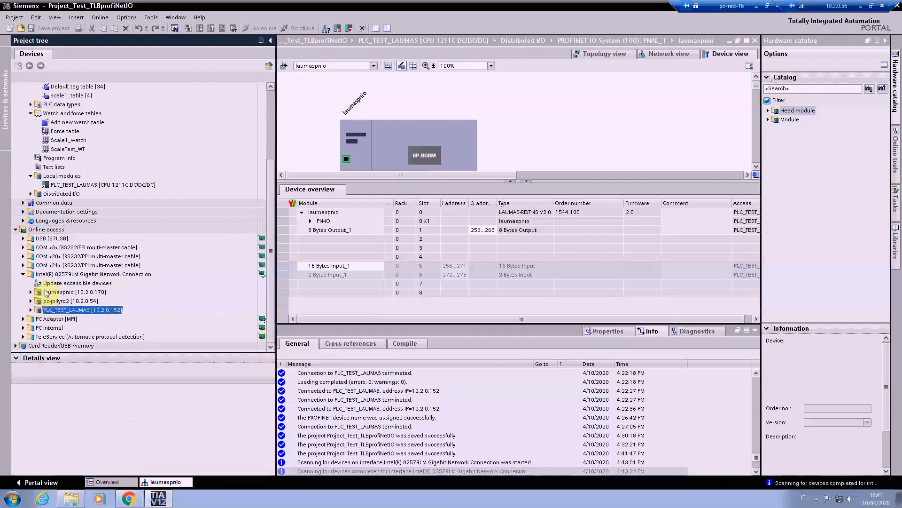
click(47, 293)
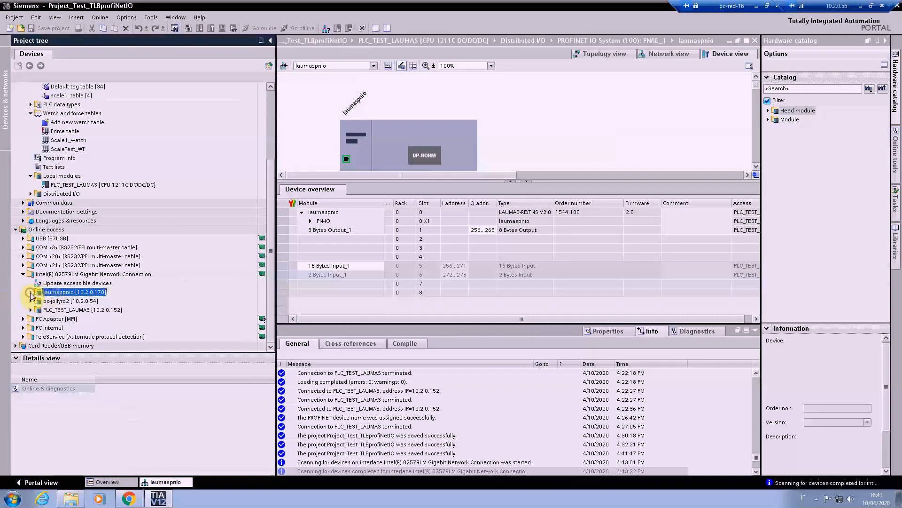
click(31, 292)
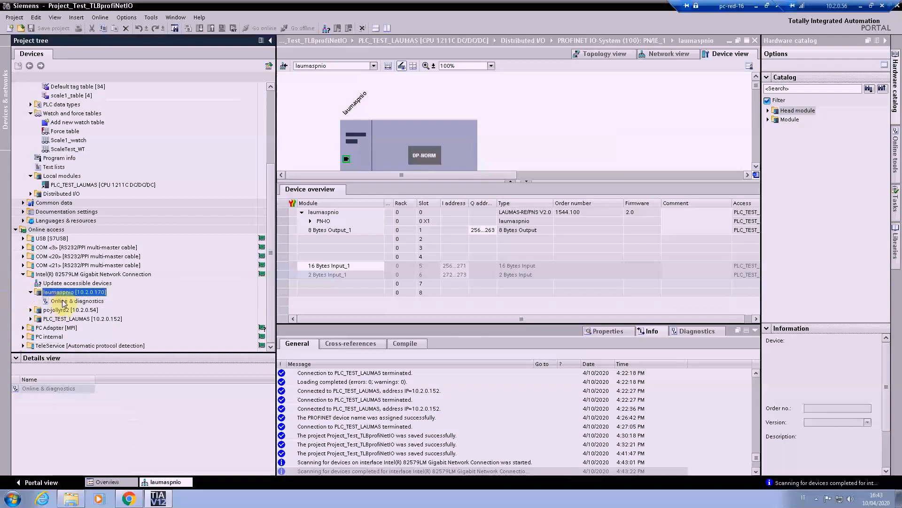
double_click(63, 302)
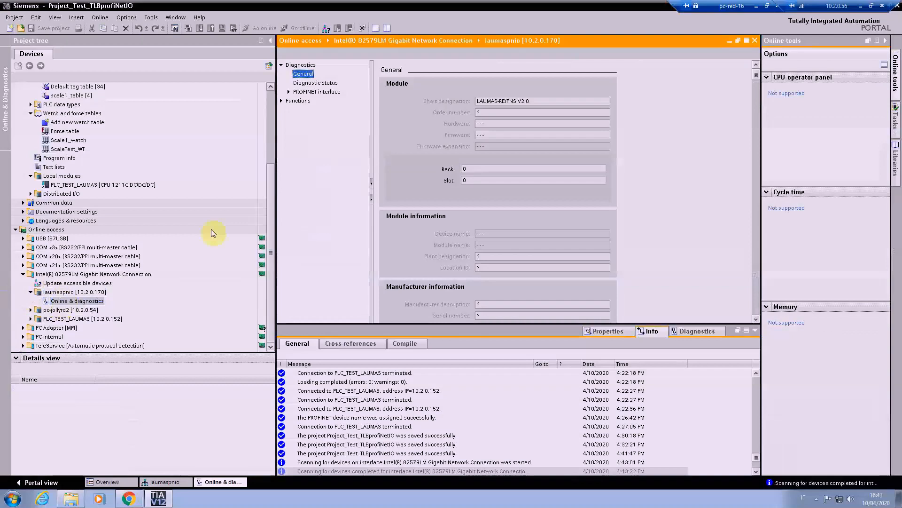
Step: Assign the PROFINET device name scale1 to the weighing instrument and close its online diagnostics
click(281, 101)
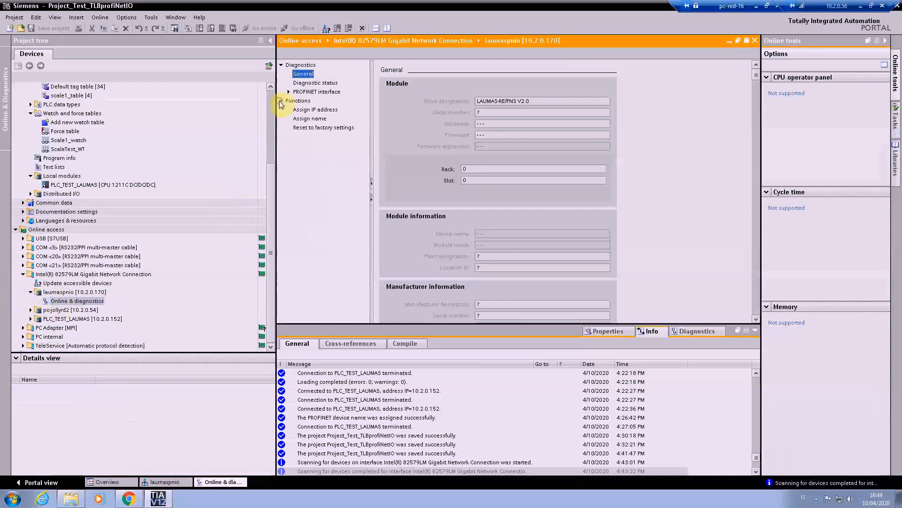
click(301, 119)
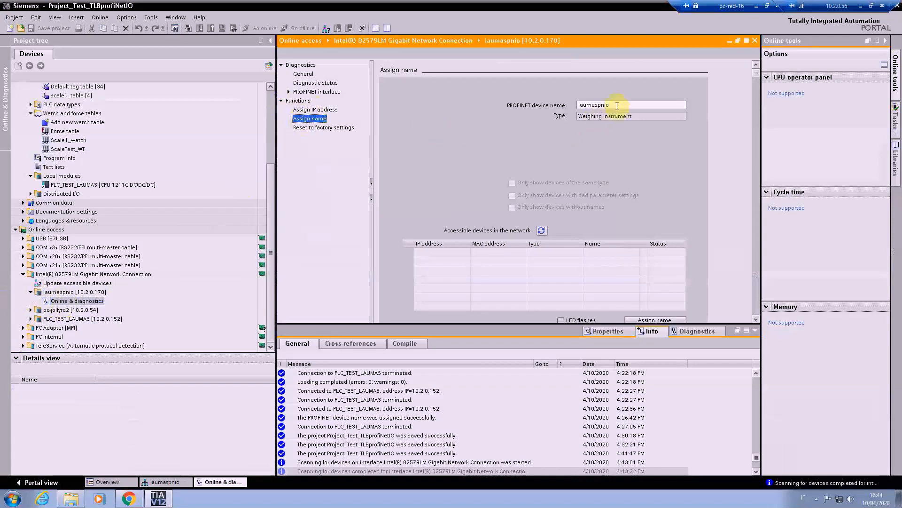
drag(618, 105, 537, 105)
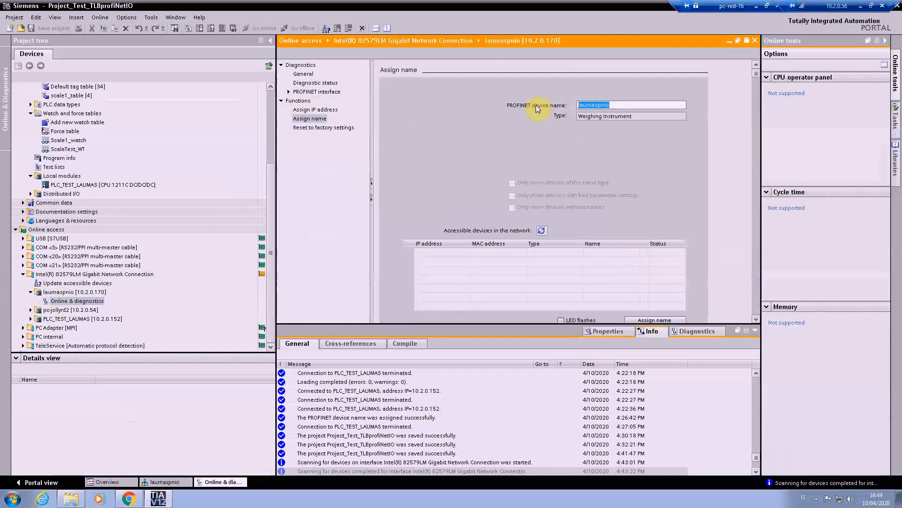
key(BackSpace)
text(scale)
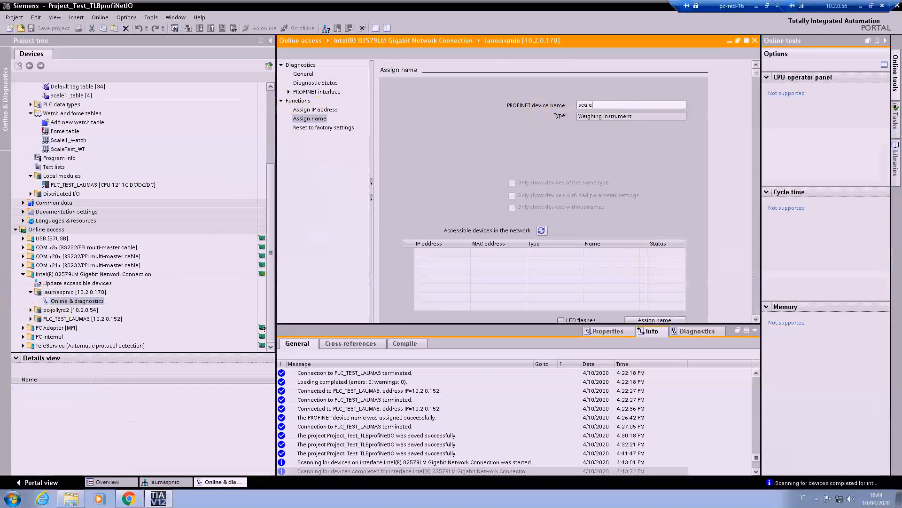
text(1)
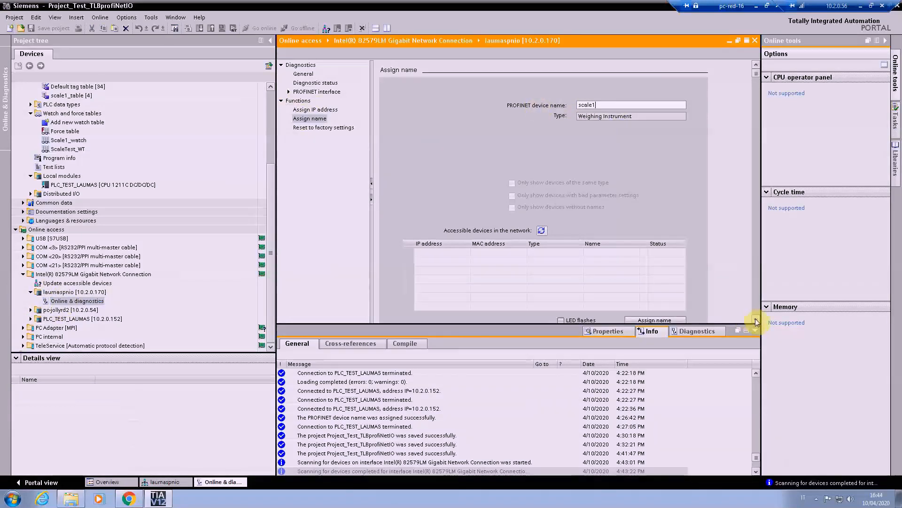
click(756, 319)
click(756, 319)
click(644, 272)
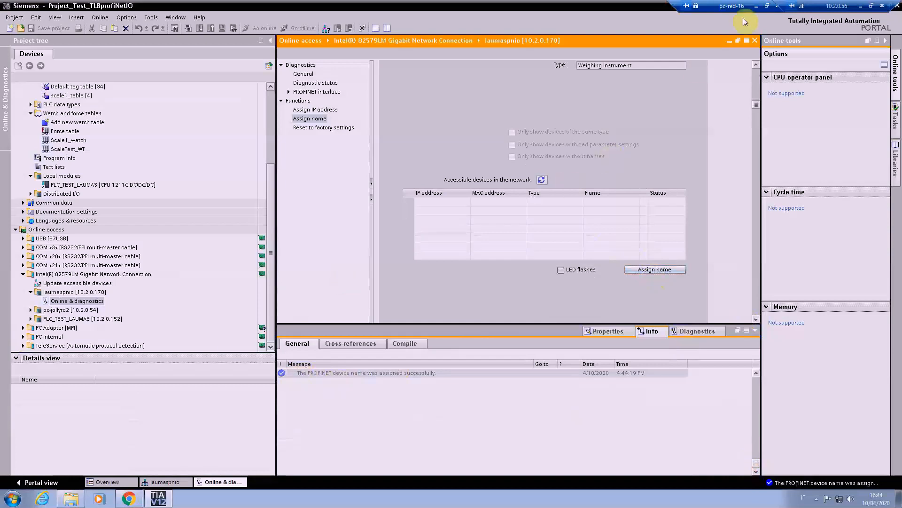
click(755, 42)
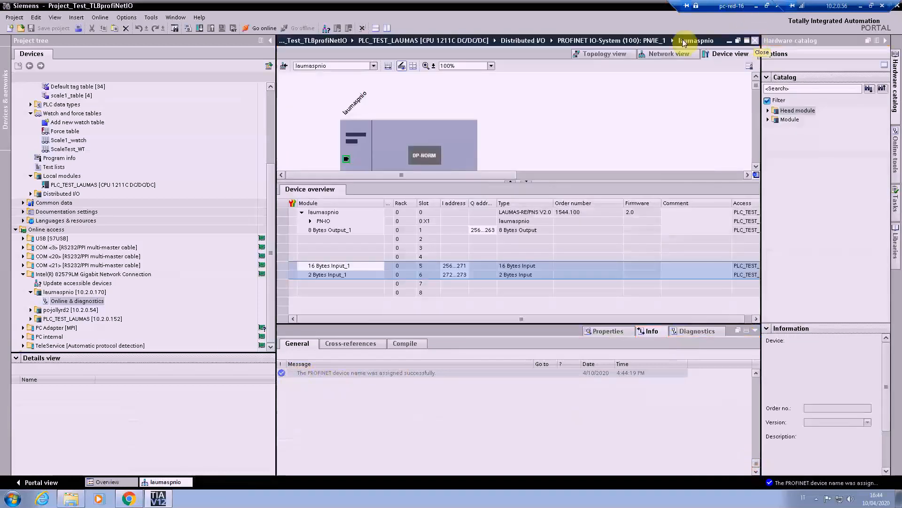
Step: In the network view, compile the hardware and software (only changes) of PLC_TEST_LAUMAS
click(657, 55)
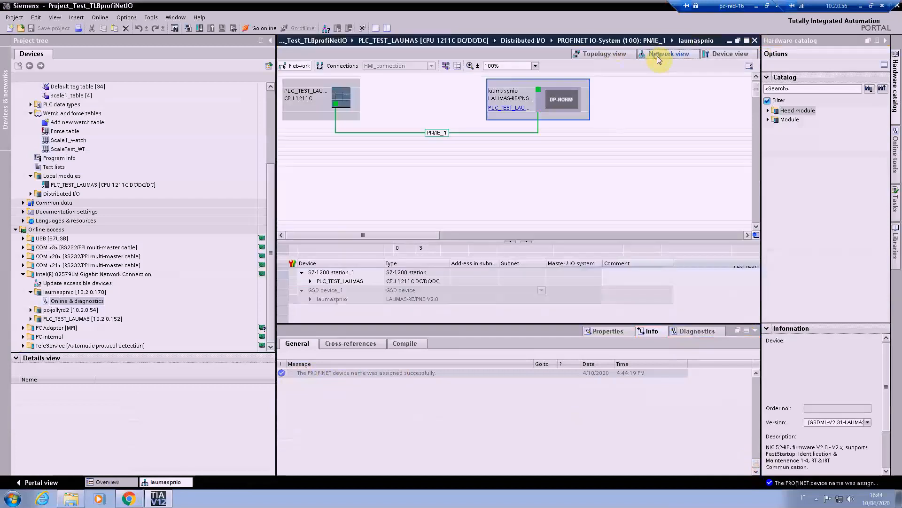
click(347, 98)
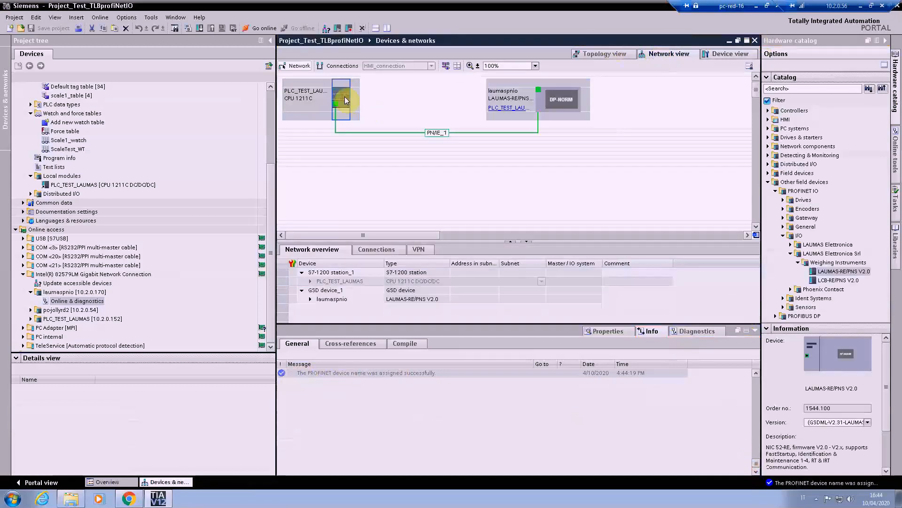
right_click(346, 100)
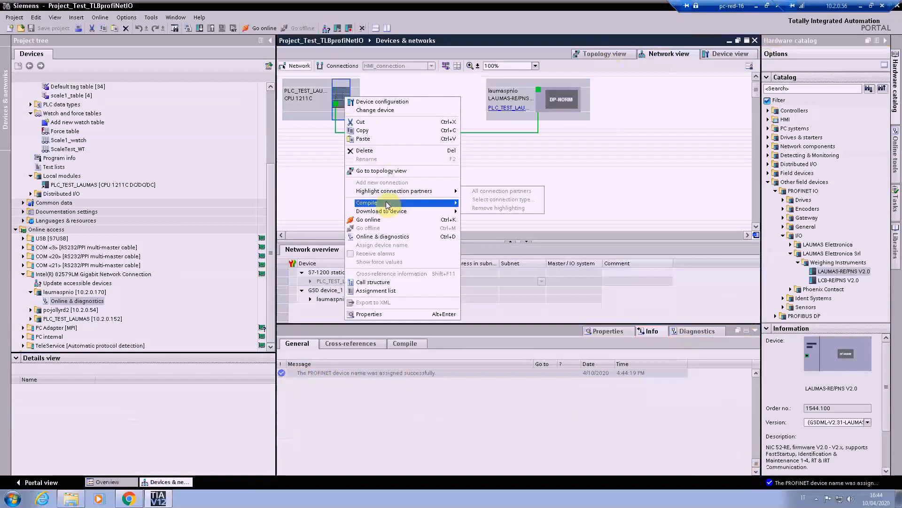
mouse_move(400, 204)
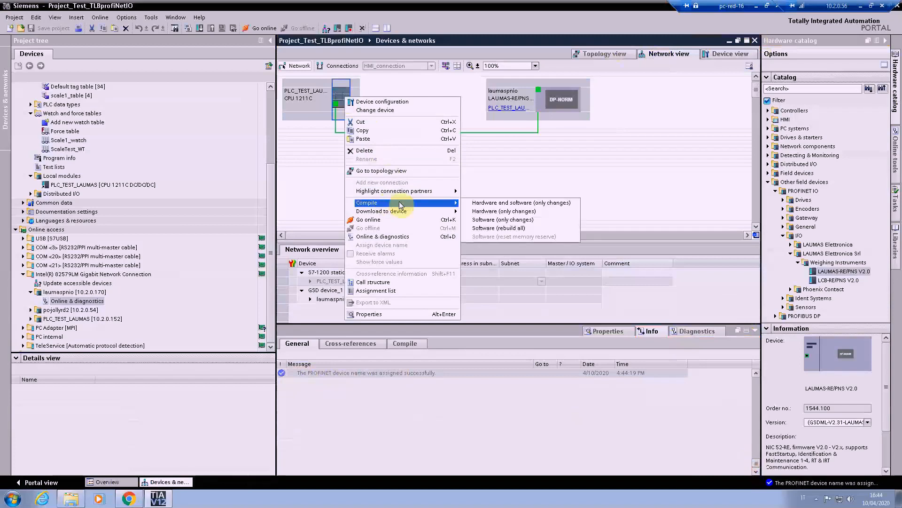
click(481, 204)
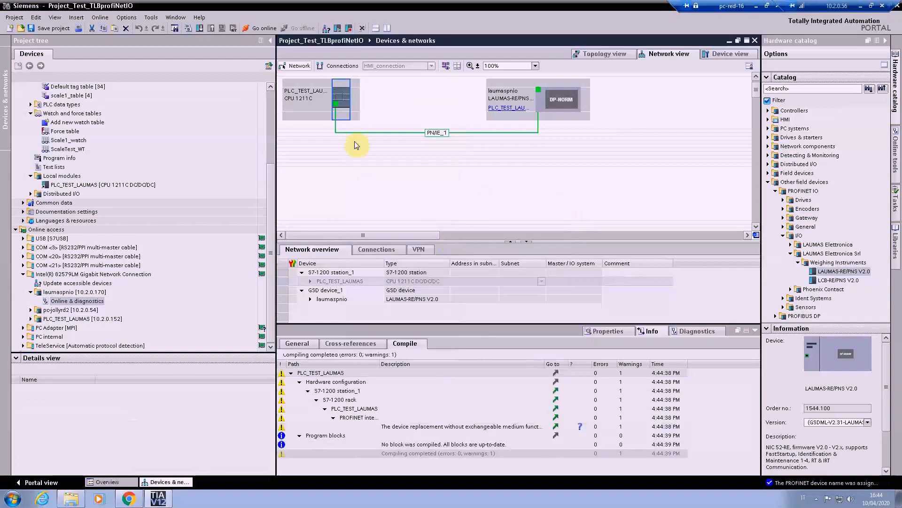
Step: Download the hardware and software (only changes) to PLC_TEST_LAUMAS, loading the previewed configuration and finishing the download
right_click(336, 97)
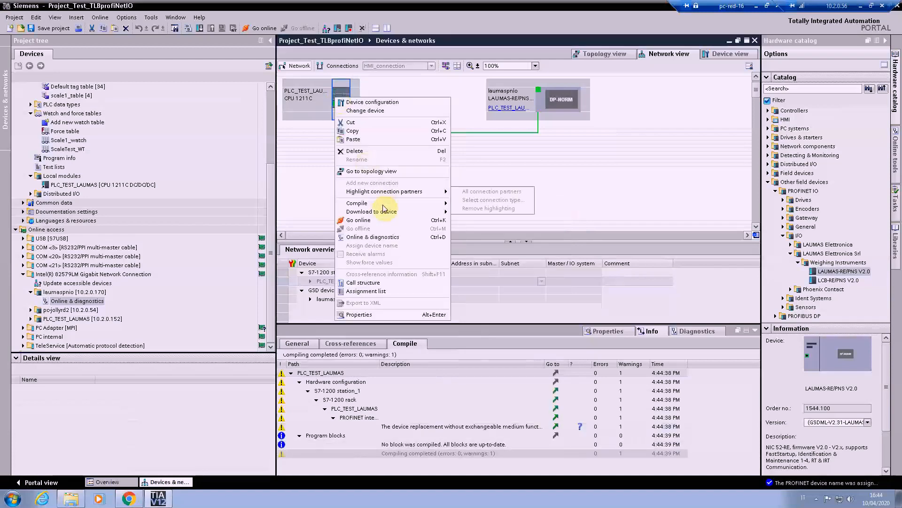
mouse_move(388, 214)
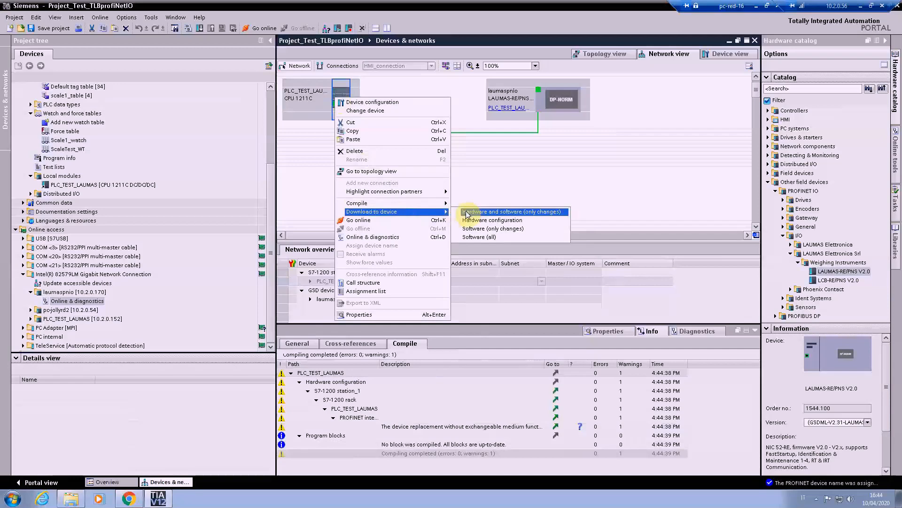
click(468, 212)
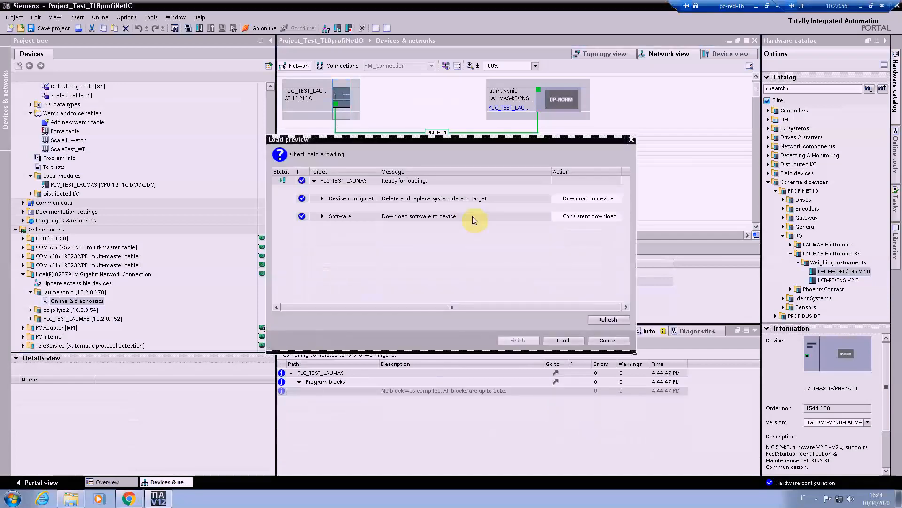
click(553, 341)
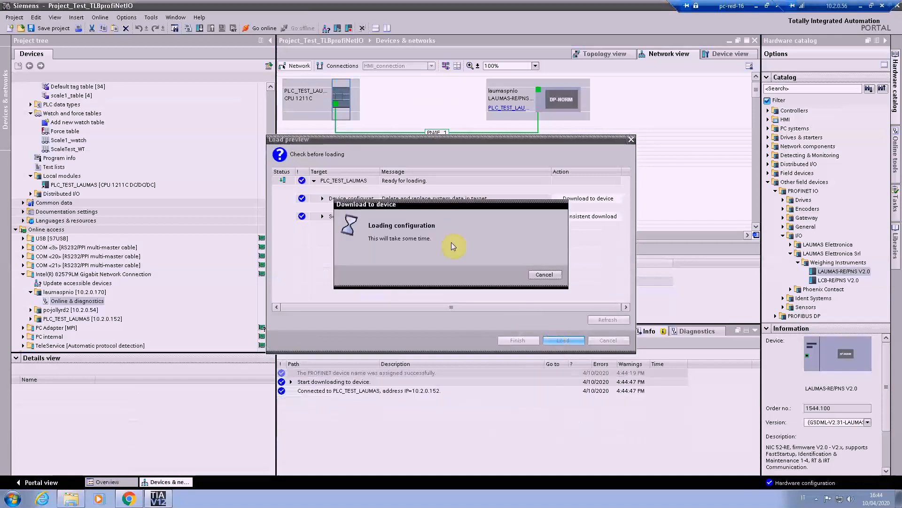
click(526, 343)
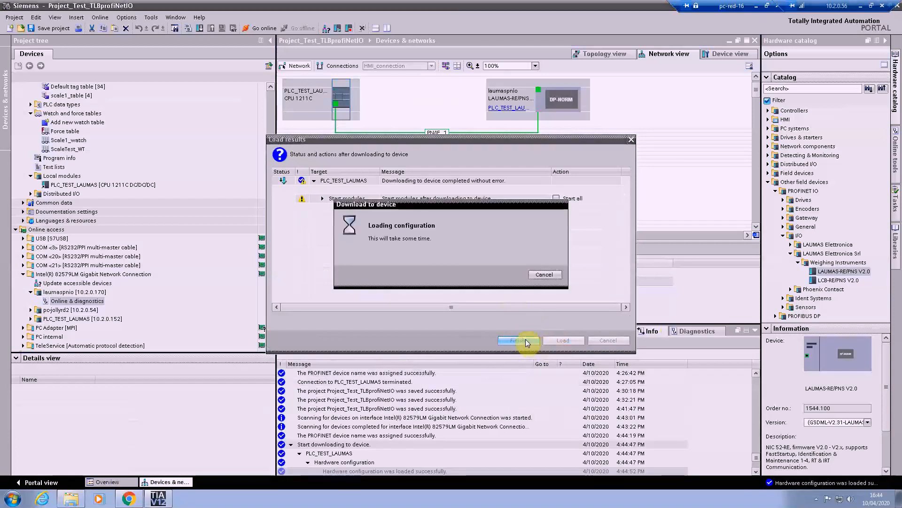
Step: Start the CPU in RUN mode and establish the online connection to PLC_TEST_LAUMAS
click(337, 29)
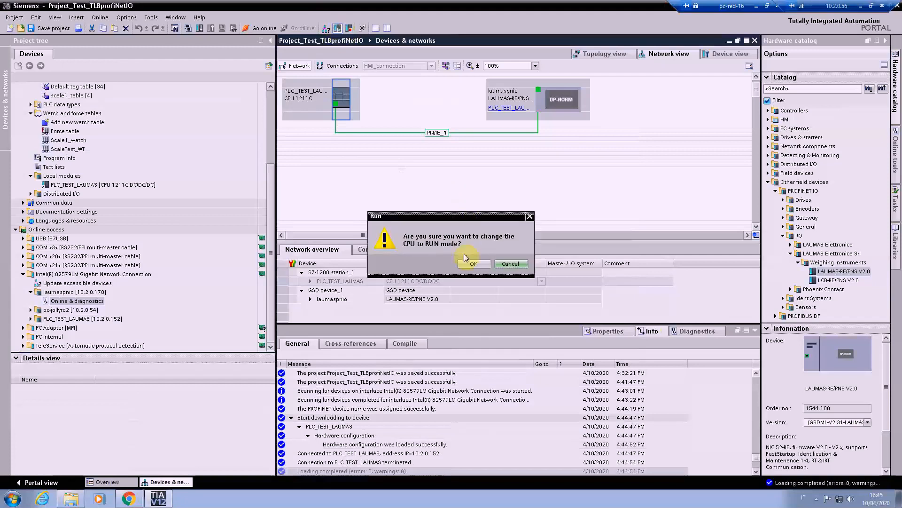
click(466, 263)
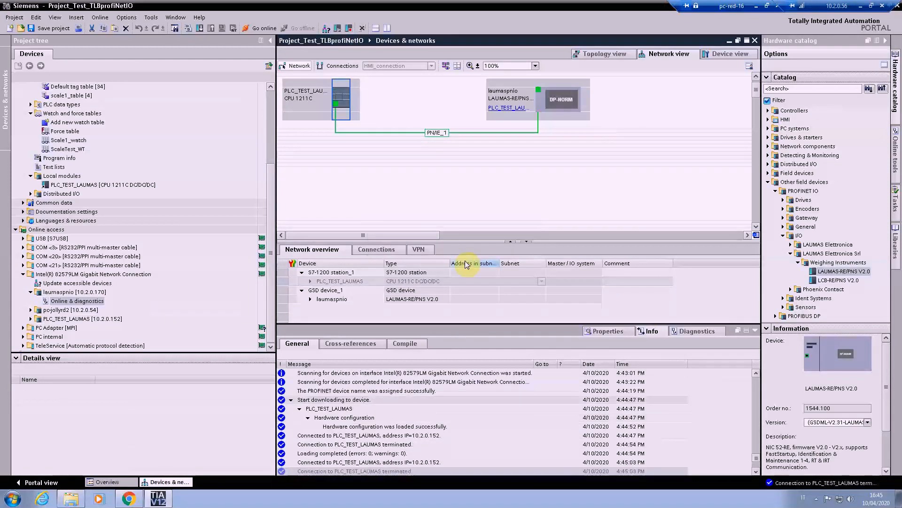
click(249, 30)
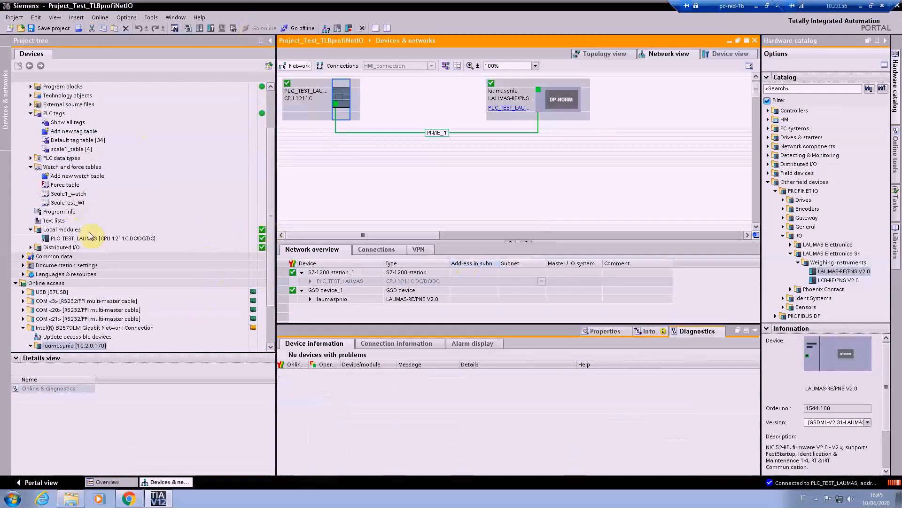
Step: Open the ScaleTest_WT watch table and start monitoring all of its values
click(56, 204)
double_click(55, 204)
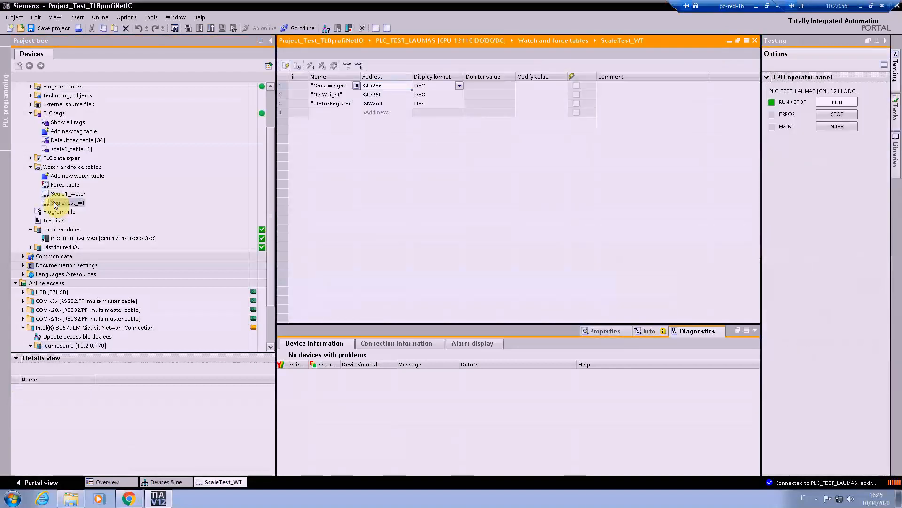
click(348, 66)
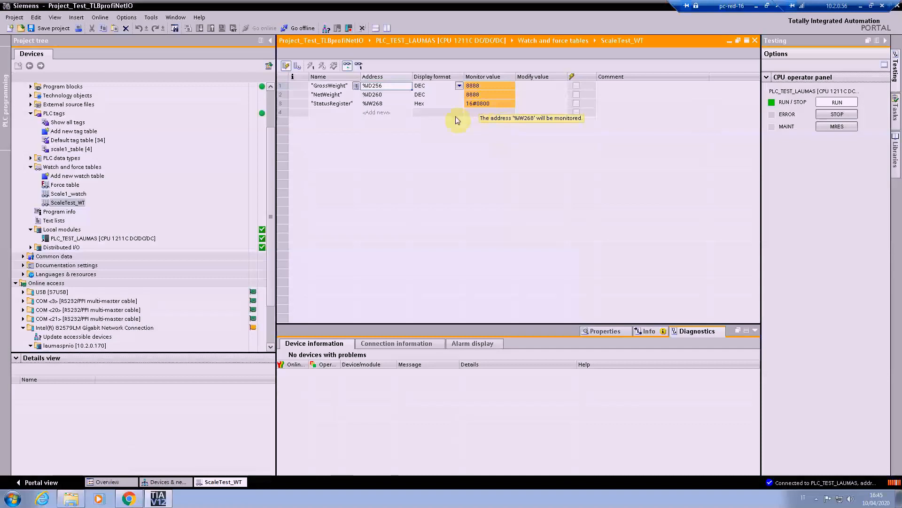
Step: Switch to the TLB protocols manual in Chrome, check bit 11 in the status register table, and return to TIA Portal
click(128, 501)
click(415, 95)
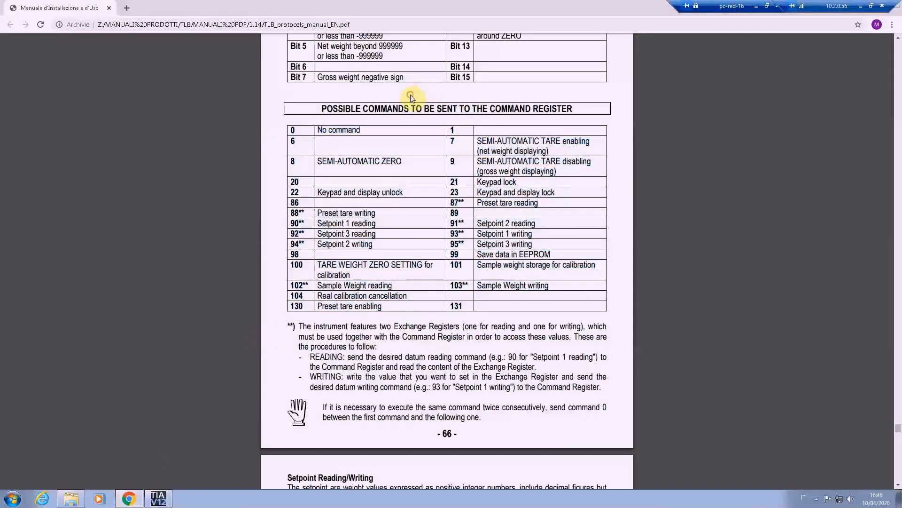
scroll(412, 96, up, 2)
scroll(411, 98, up, 2)
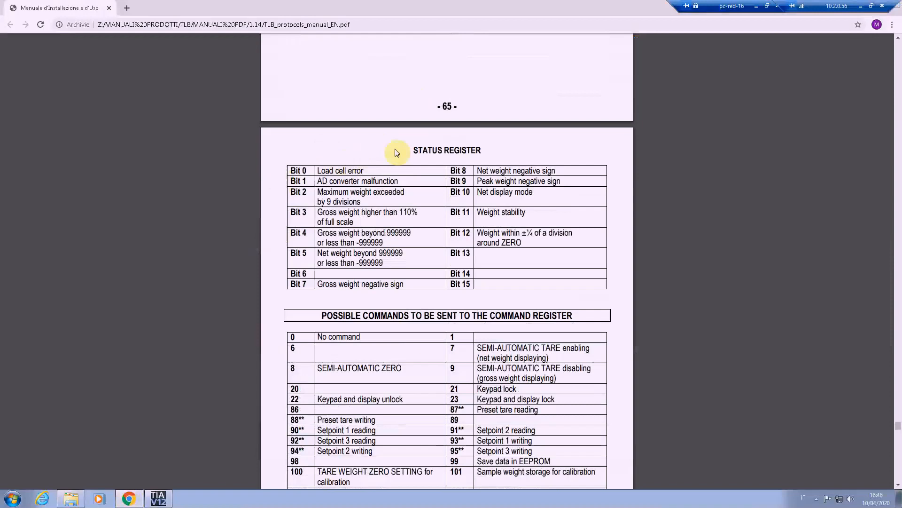
drag(410, 148, 470, 149)
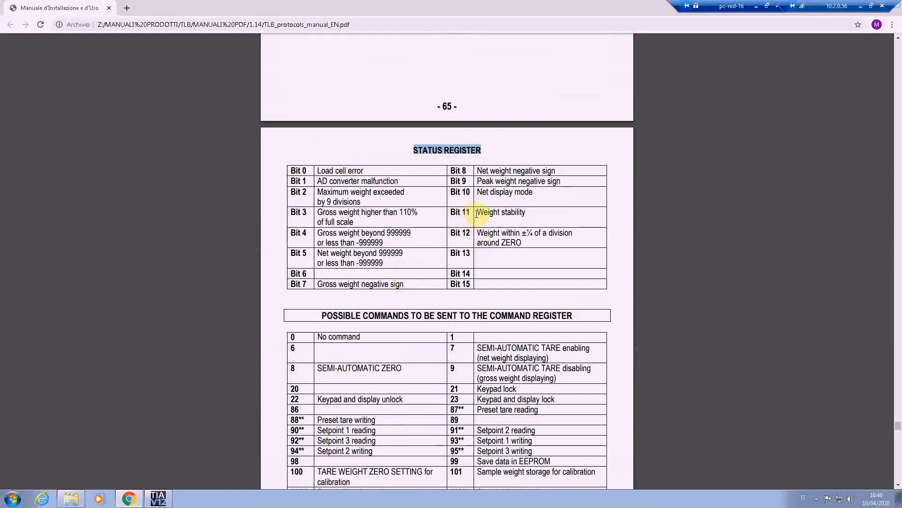
drag(476, 212, 525, 212)
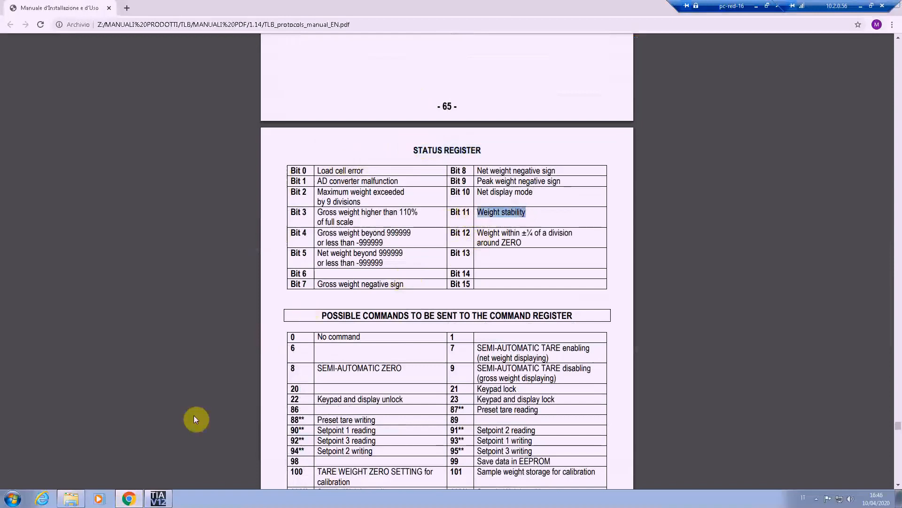
click(158, 498)
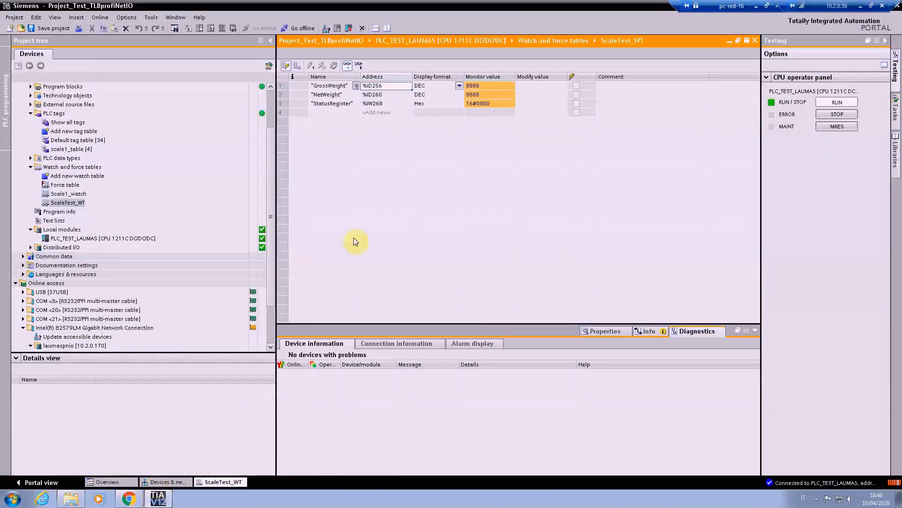
Step: Open the force table and look up the semi-automatic tare enabling command in the Chrome manual before returning to TIA Portal
double_click(65, 186)
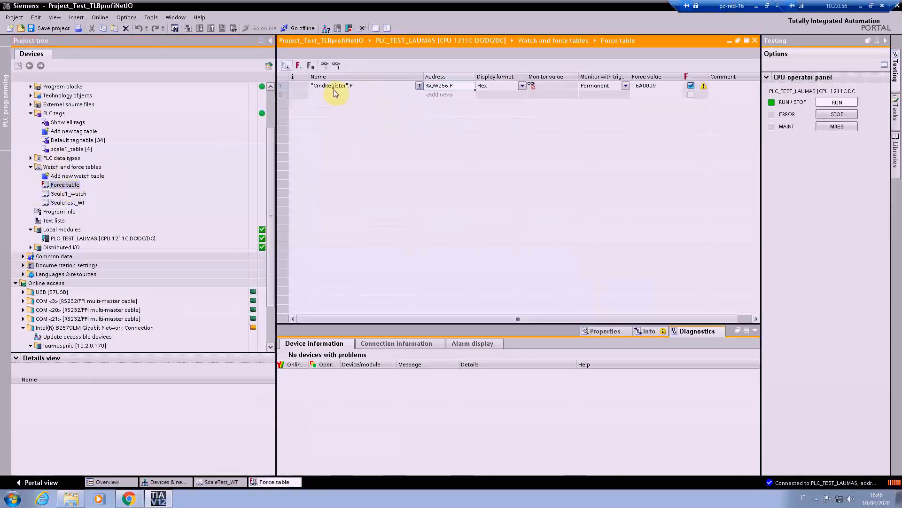
click(128, 497)
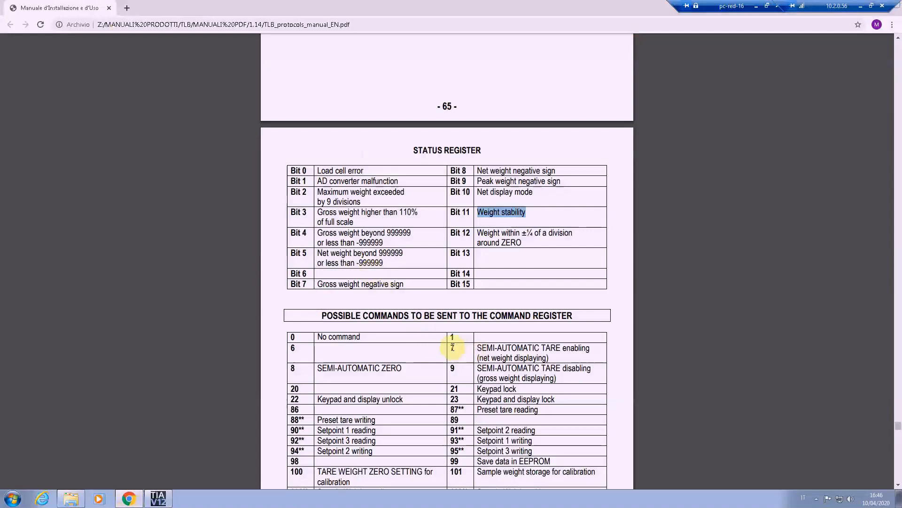
drag(449, 347, 553, 357)
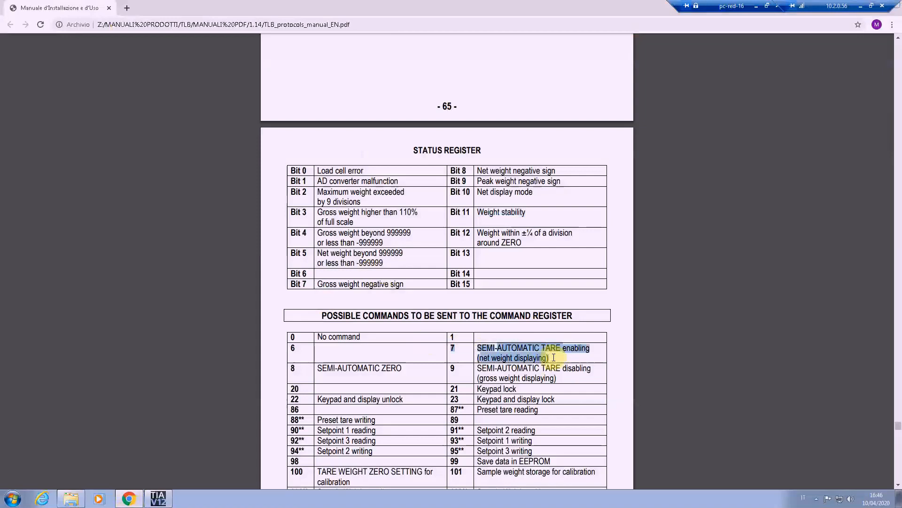
click(457, 348)
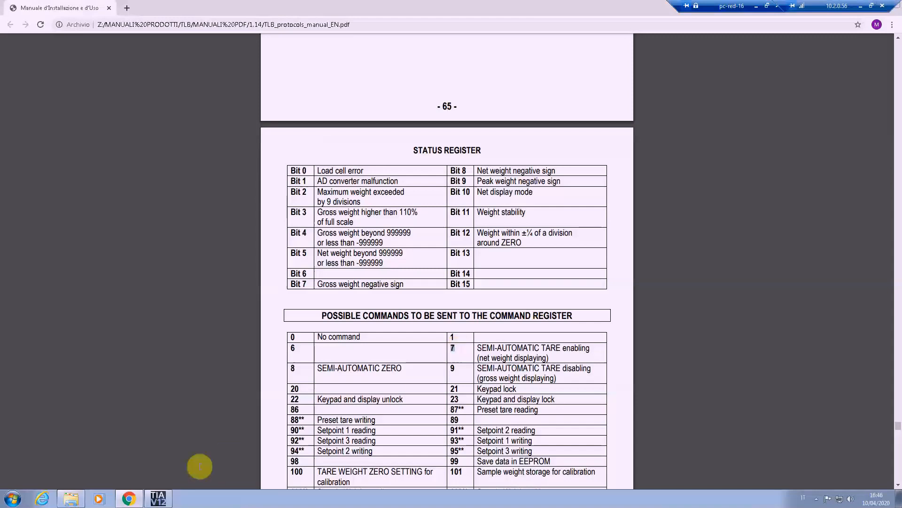
click(157, 499)
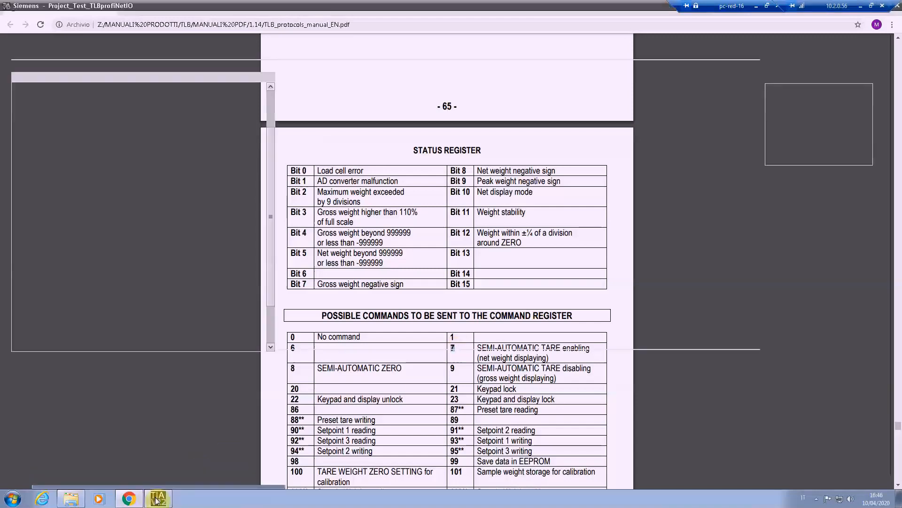
Step: Set the force value of CmdRegister to 7 and start forcing with it enabled
click(639, 90)
double_click(645, 87)
text(7)
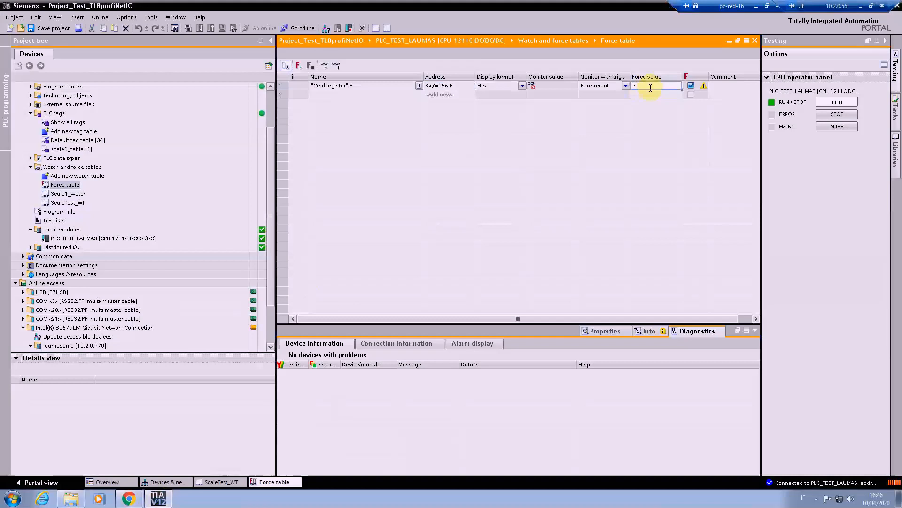
click(691, 86)
click(691, 87)
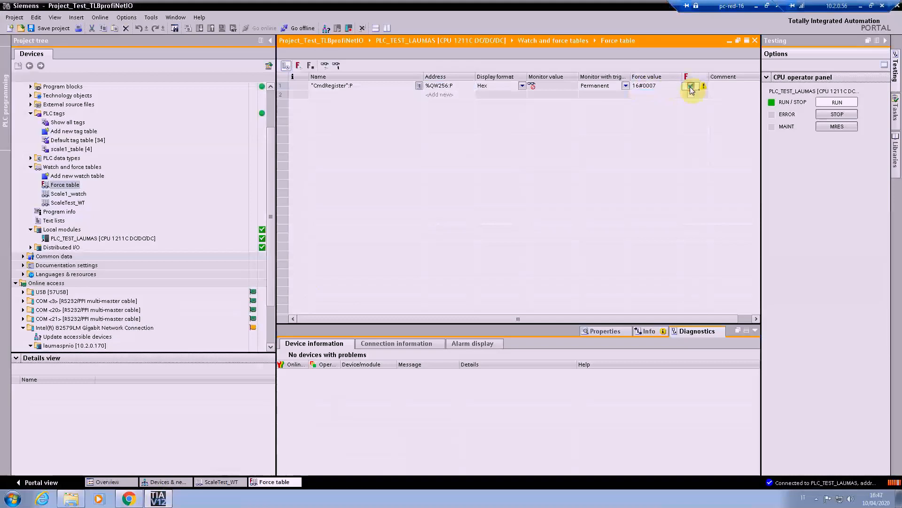
click(299, 67)
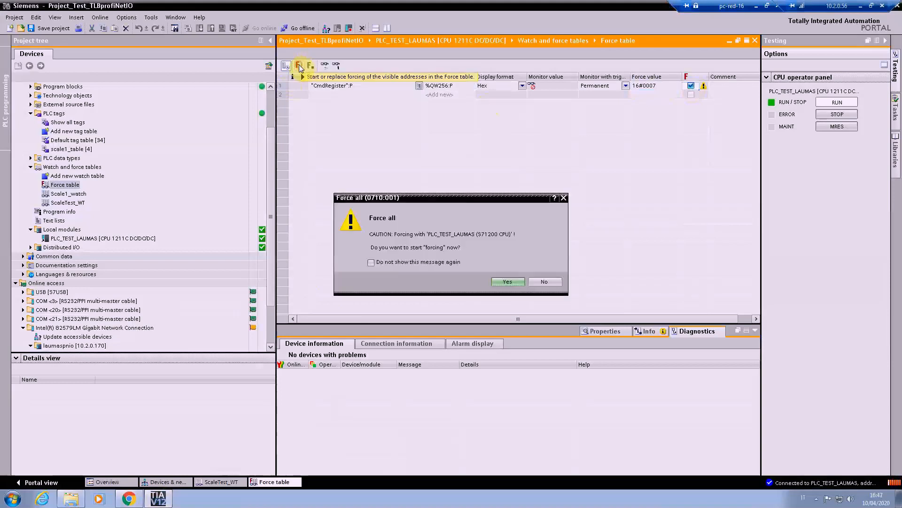
click(508, 281)
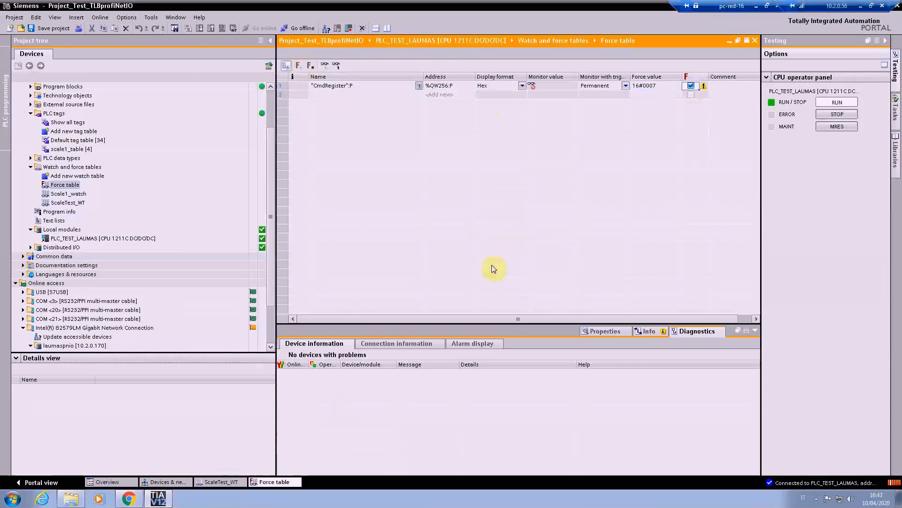
Step: Stop forcing CmdRegister and close the force table to return to the ScaleTest_WT watch table
click(312, 69)
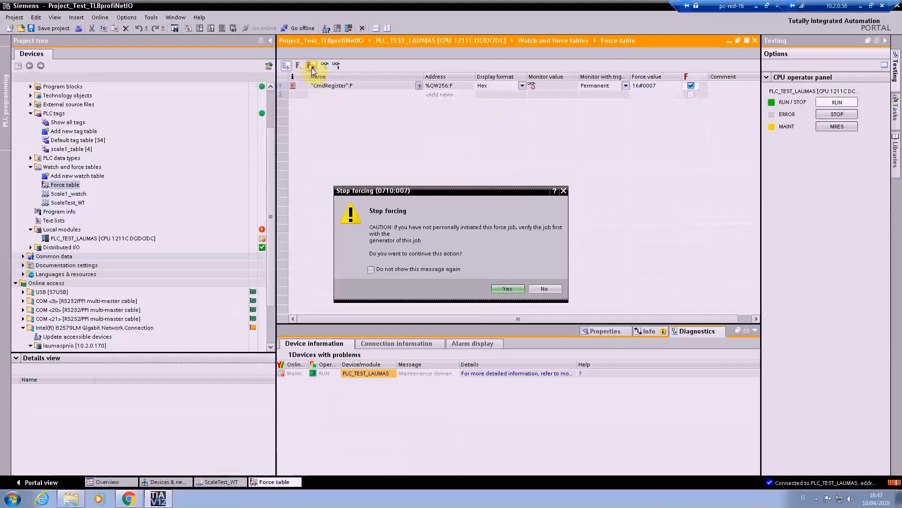
click(503, 288)
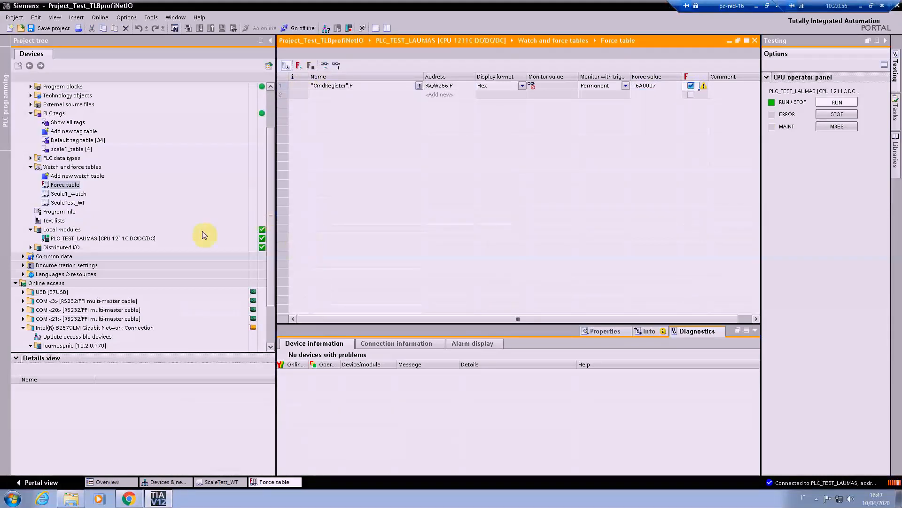
click(755, 40)
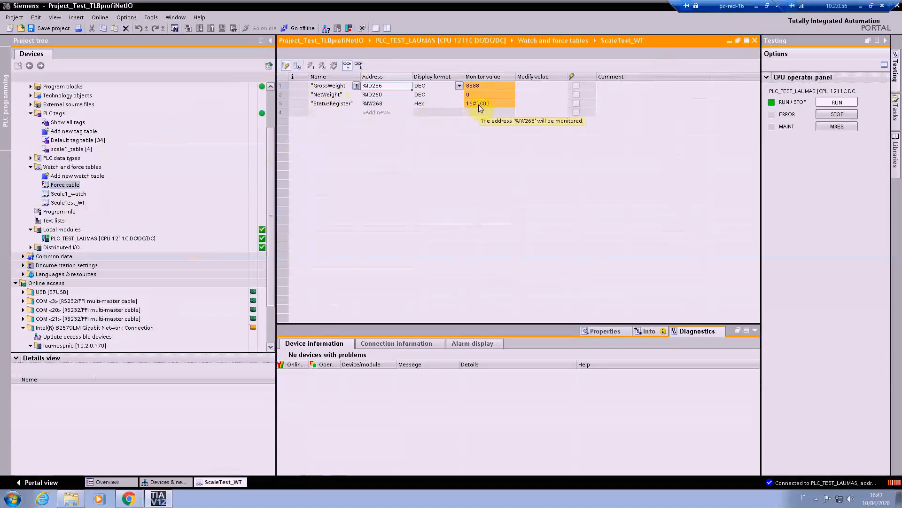
Step: Check bit 10, Net display mode, in the Chrome manual's status register table and return to TIA Portal
click(127, 504)
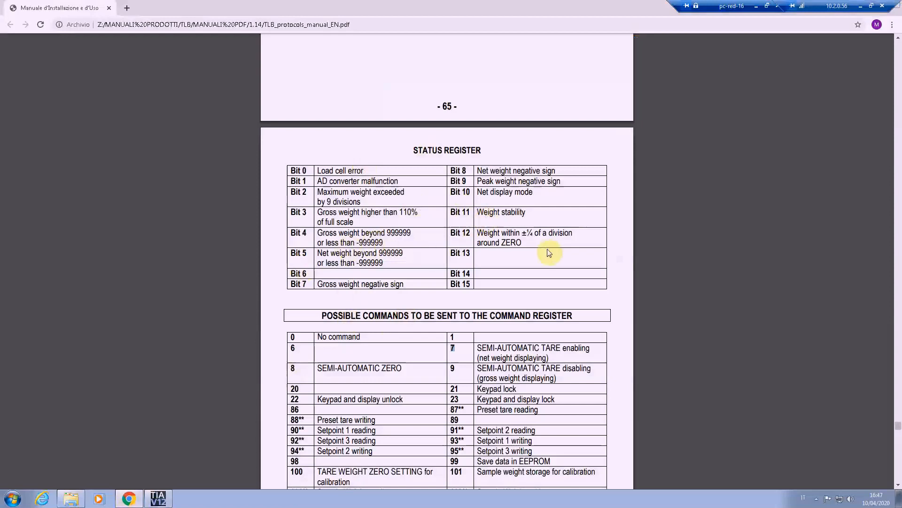
drag(536, 191, 454, 193)
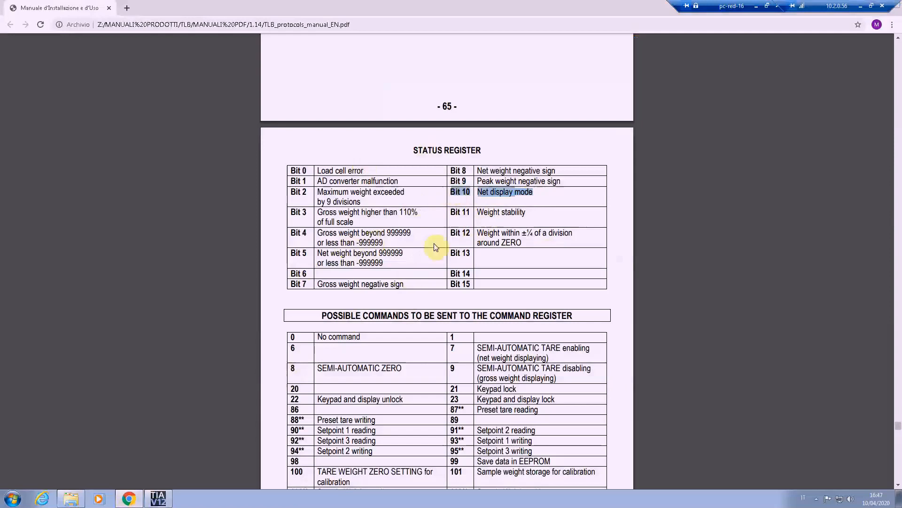
click(159, 498)
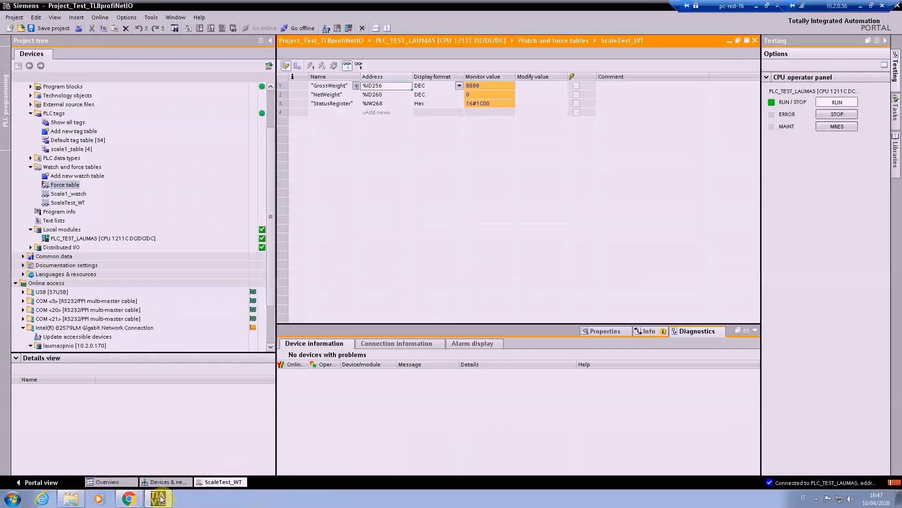